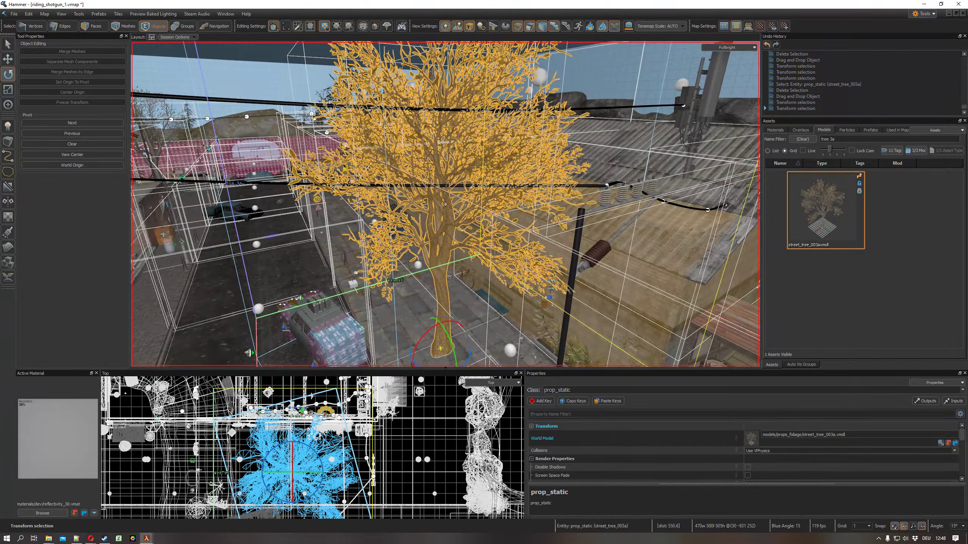
Select the street tree on the sidewalk and open its object properties at the render properties
key("Escape")
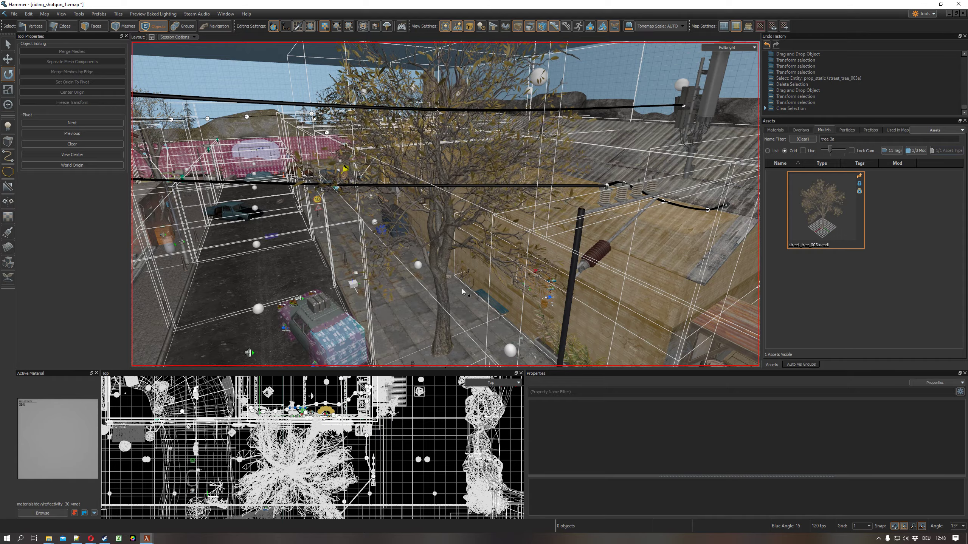
left_click(443, 316)
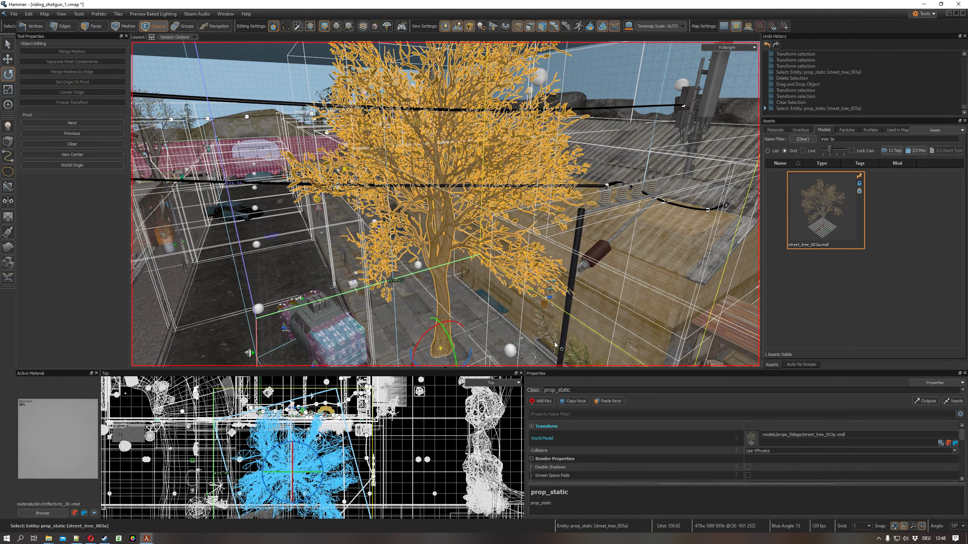
left_click(451, 292)
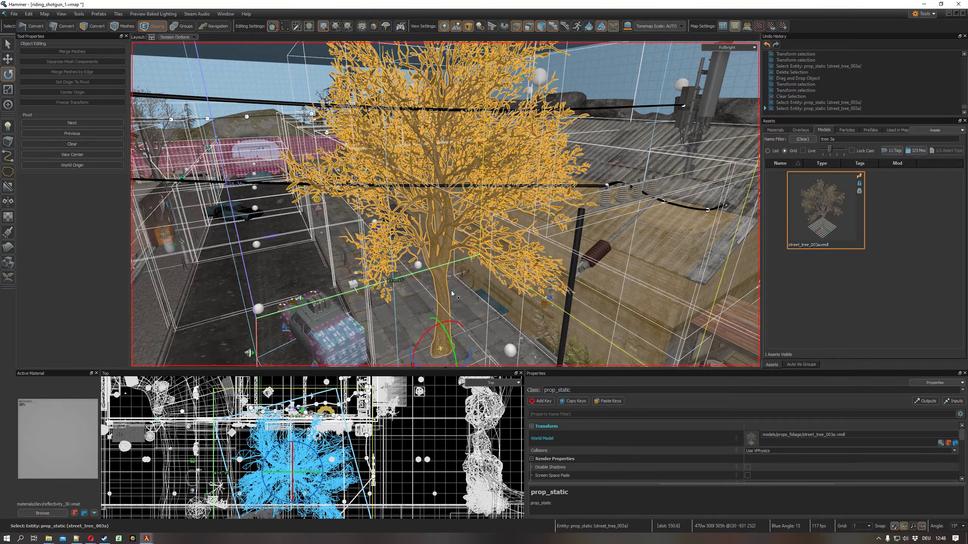
key("alt+Return")
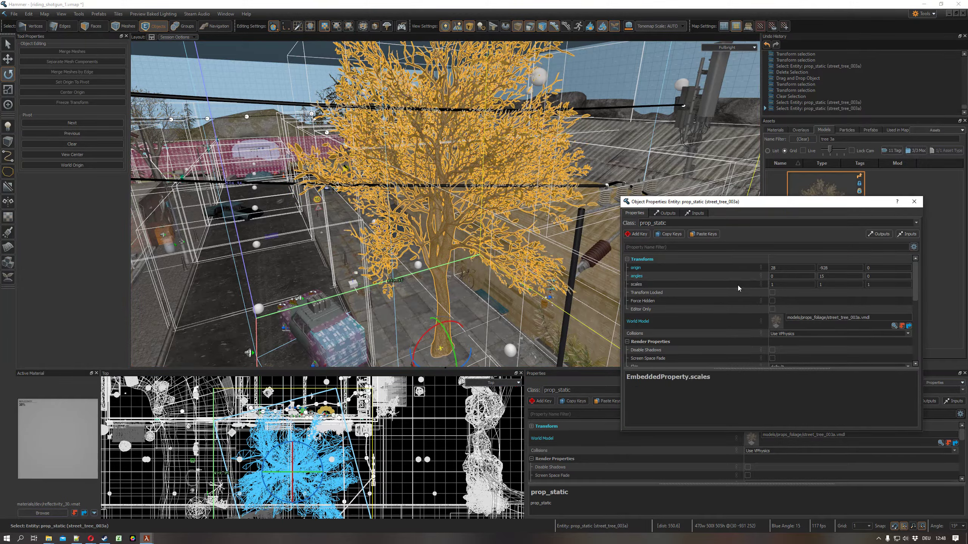
left_click_drag(915, 284, 916, 285)
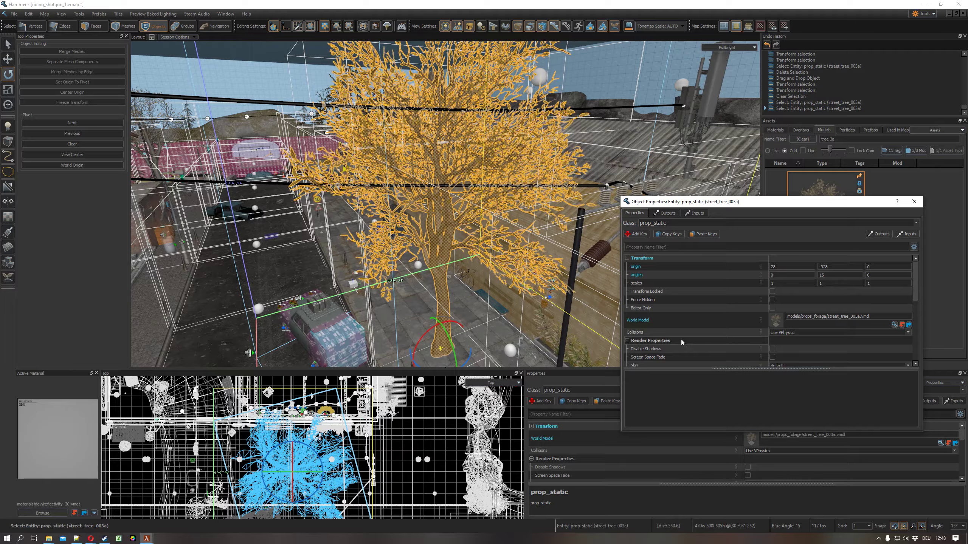
scroll(914, 302, "down", 3)
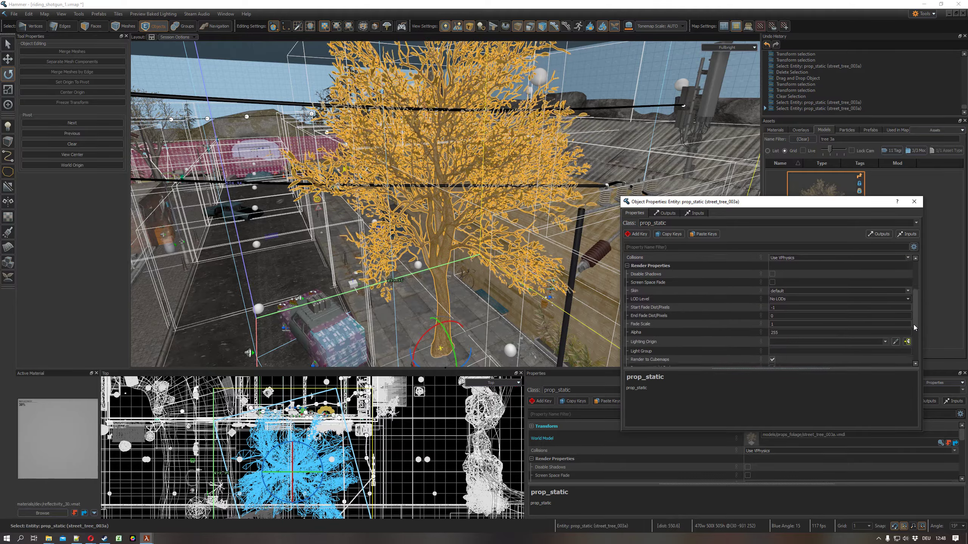
scroll(913, 324, "down", 1)
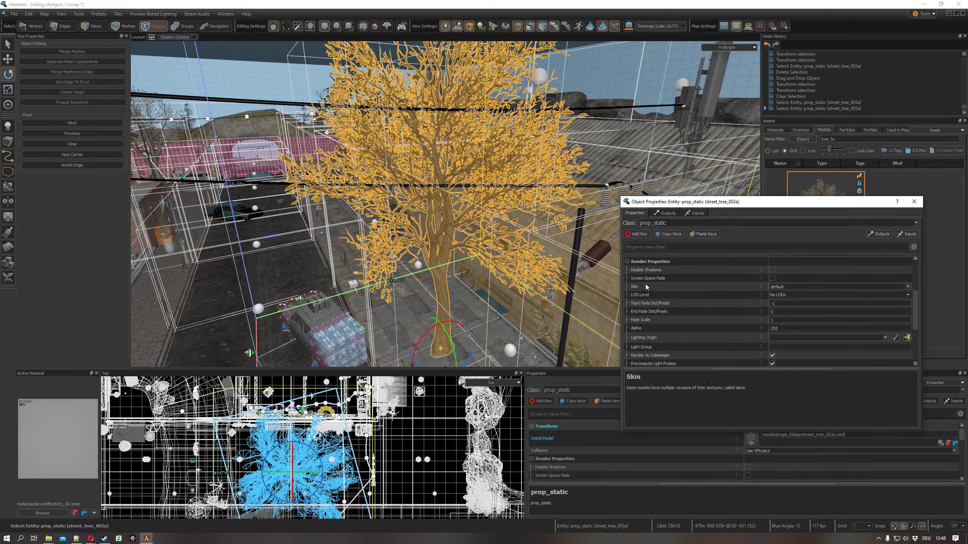
Try the autumn_nomotion skin on the tree, inspect it in the 3D view and return the skin to default
left_click(909, 287)
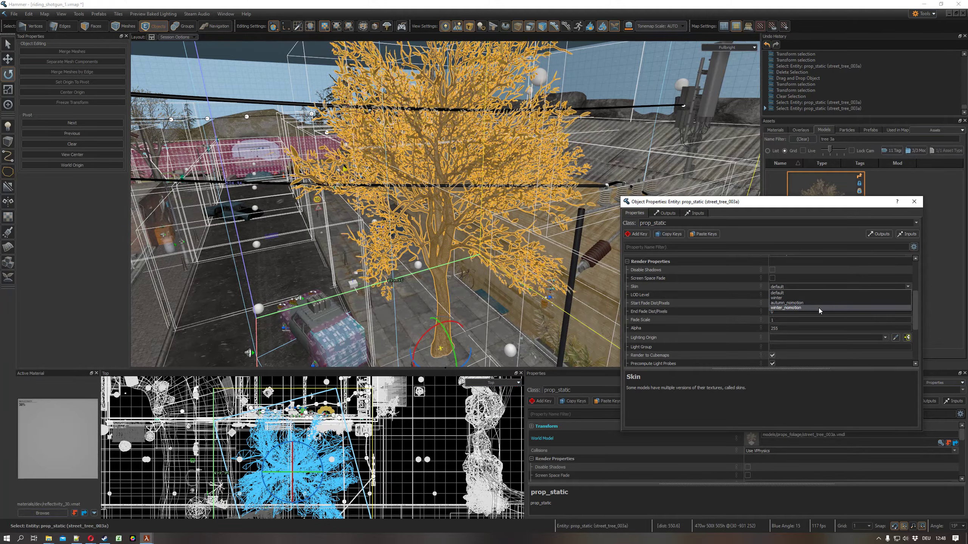
left_click(807, 303)
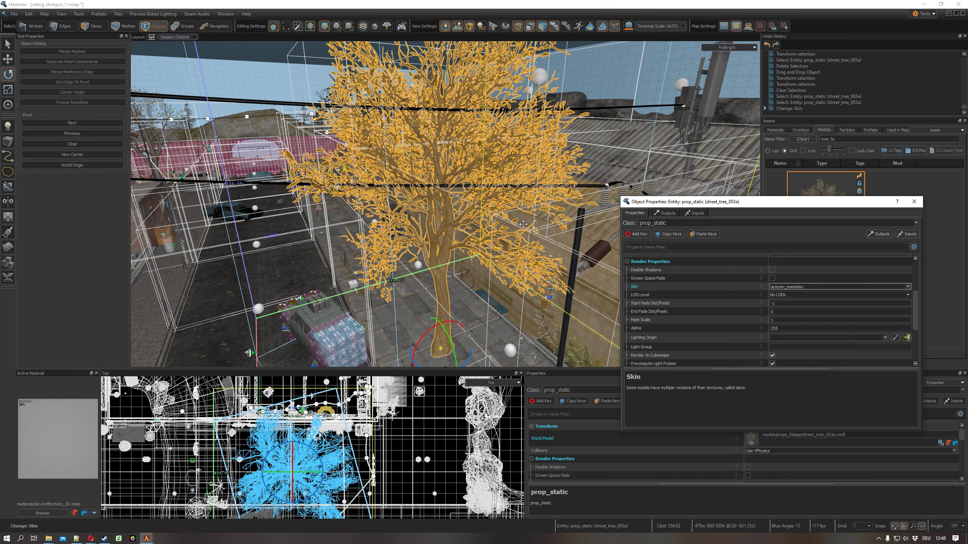
right_click_drag(475, 219, 444, 160)
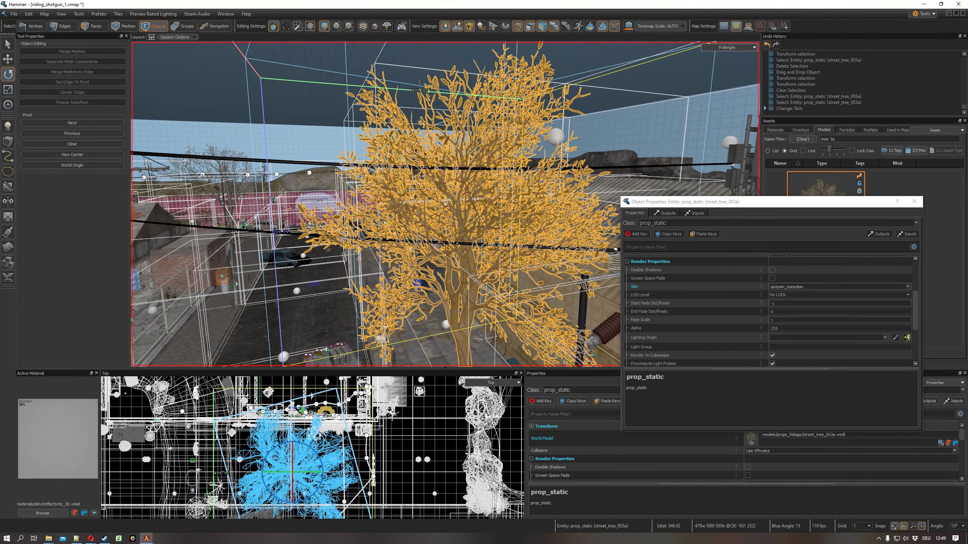
right_click_drag(446, 203, 473, 213)
key("s")
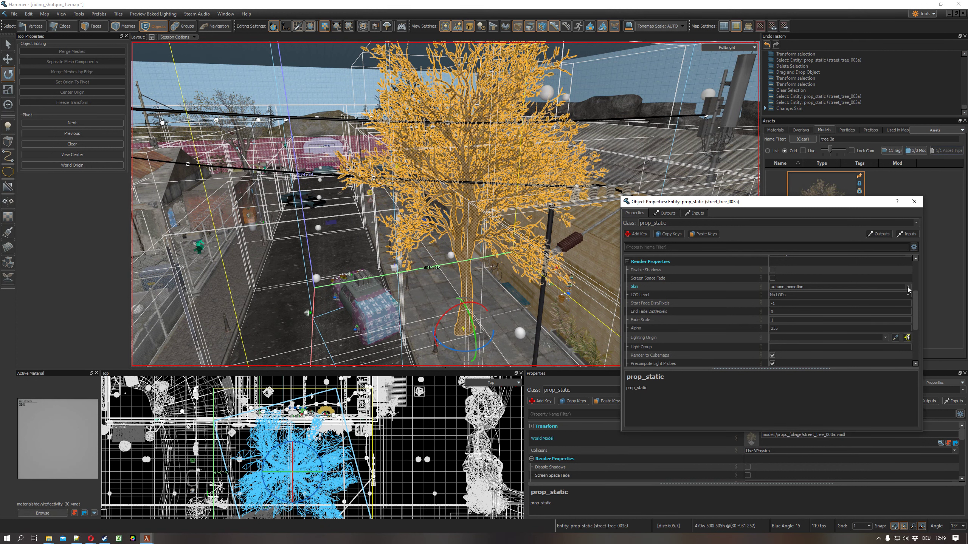
left_click(908, 287)
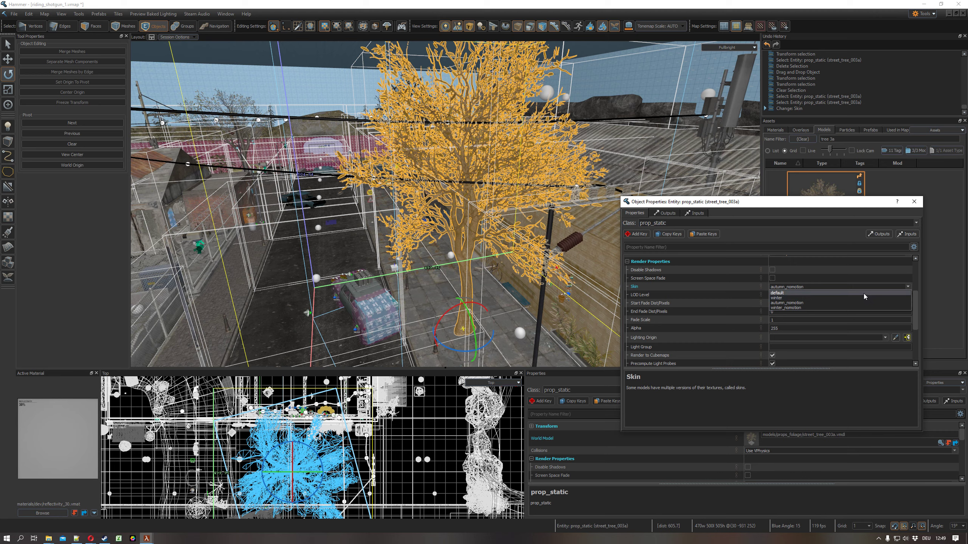
left_click(863, 294)
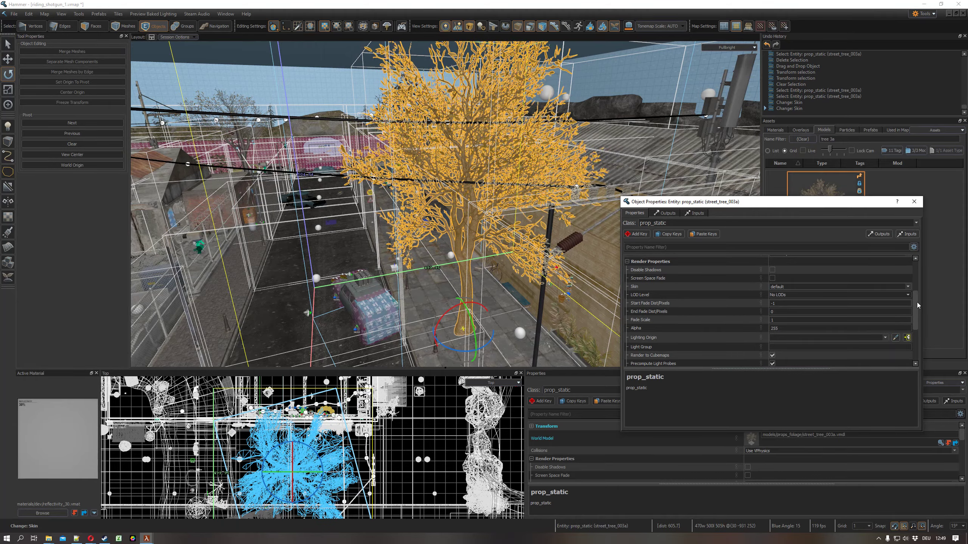
Set the tree's Bake Lighting property to No and close its object properties
scroll(917, 305, "down", 3)
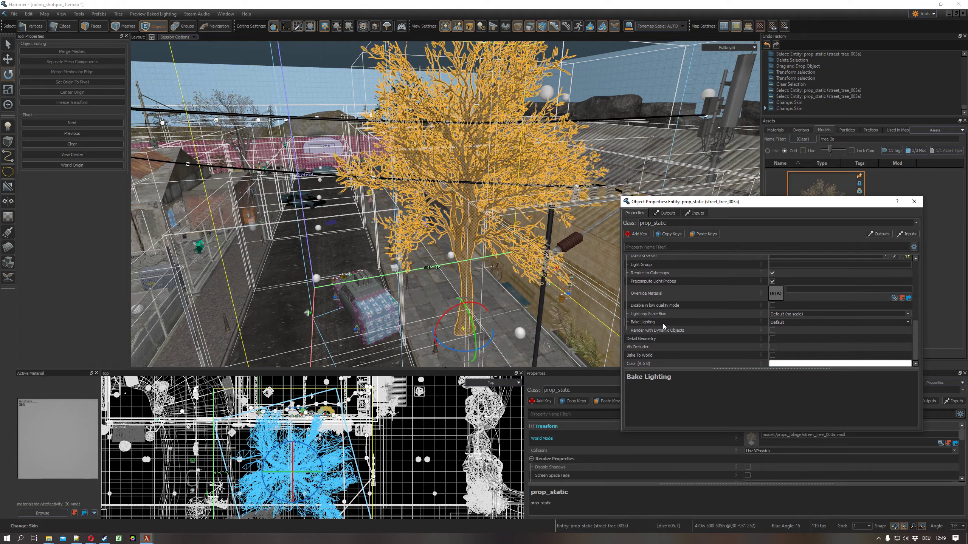
left_click(664, 325)
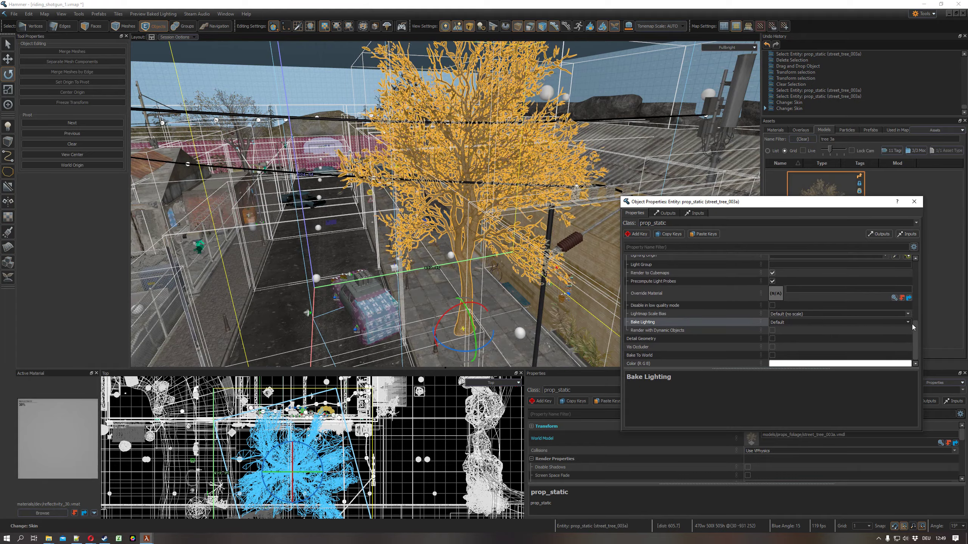
left_click(907, 323)
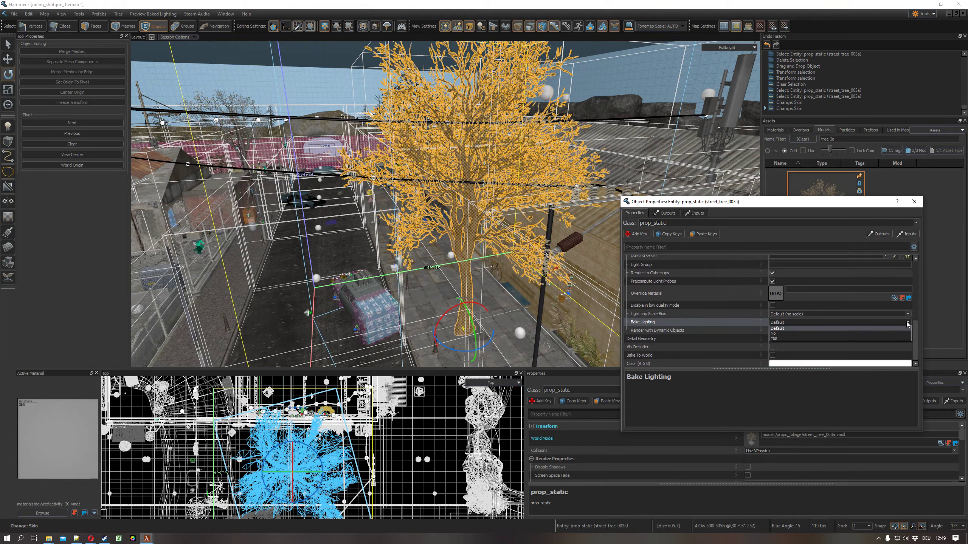
left_click(830, 333)
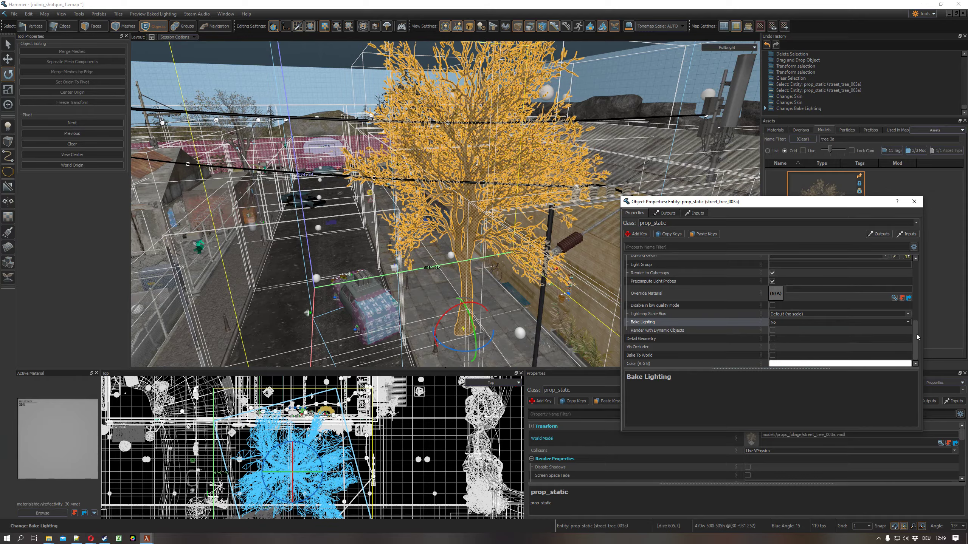
scroll(916, 334, "up", 1)
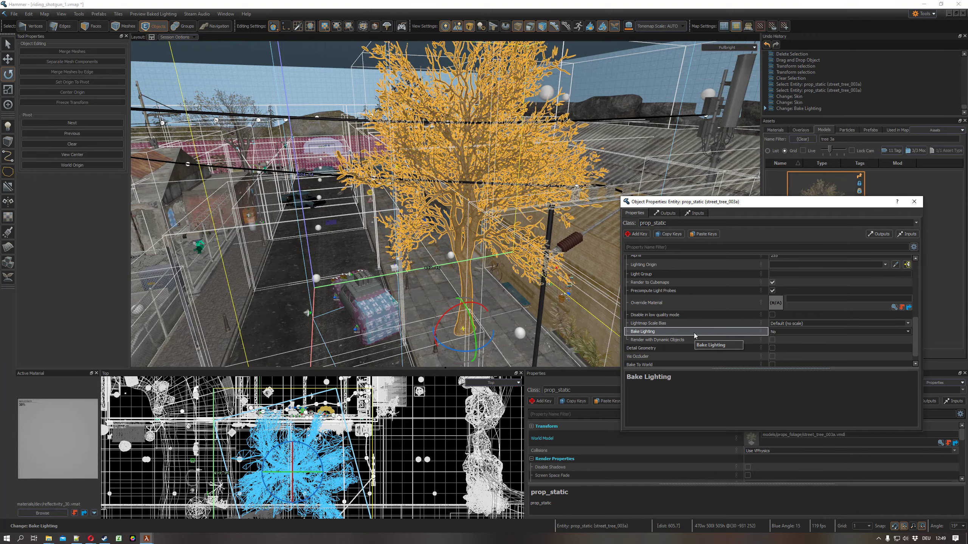
scroll(920, 335, "up", 1)
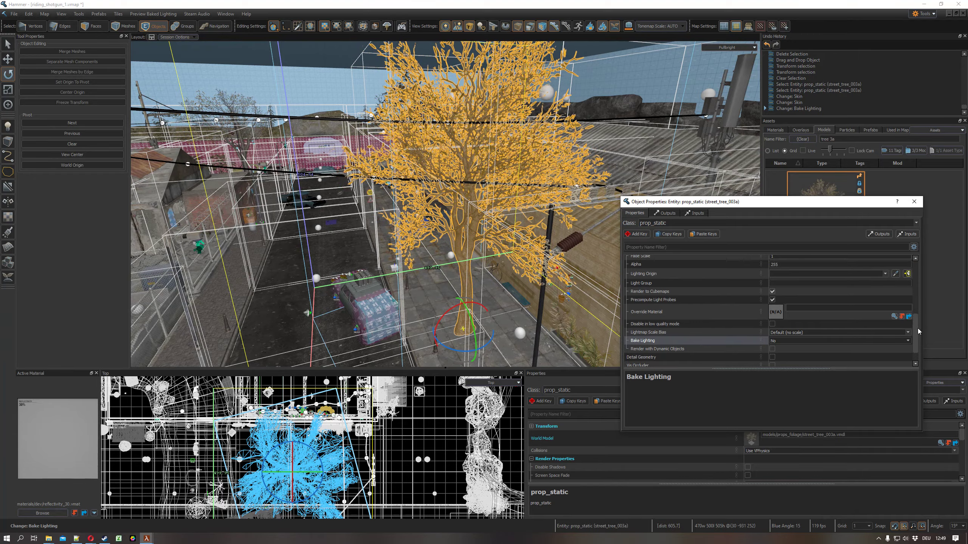
key("z")
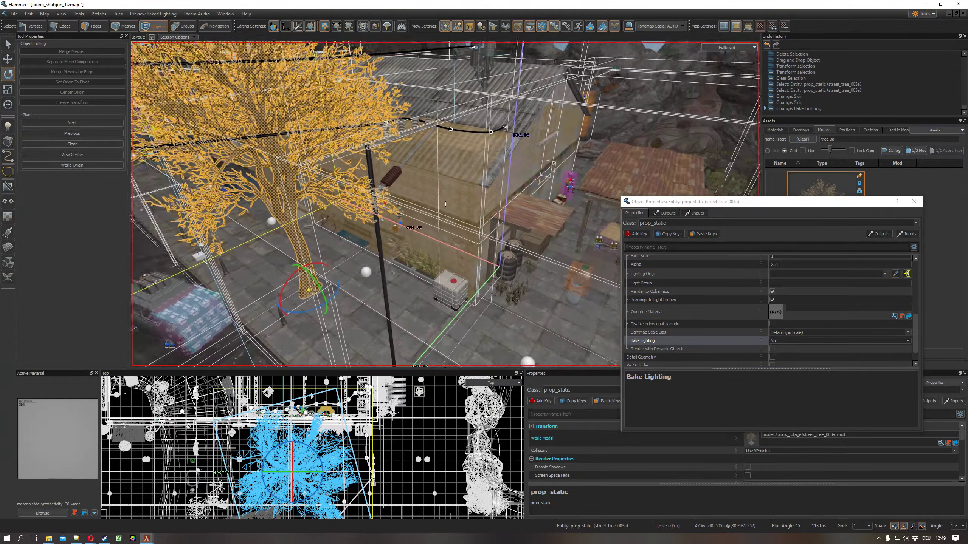
key("z")
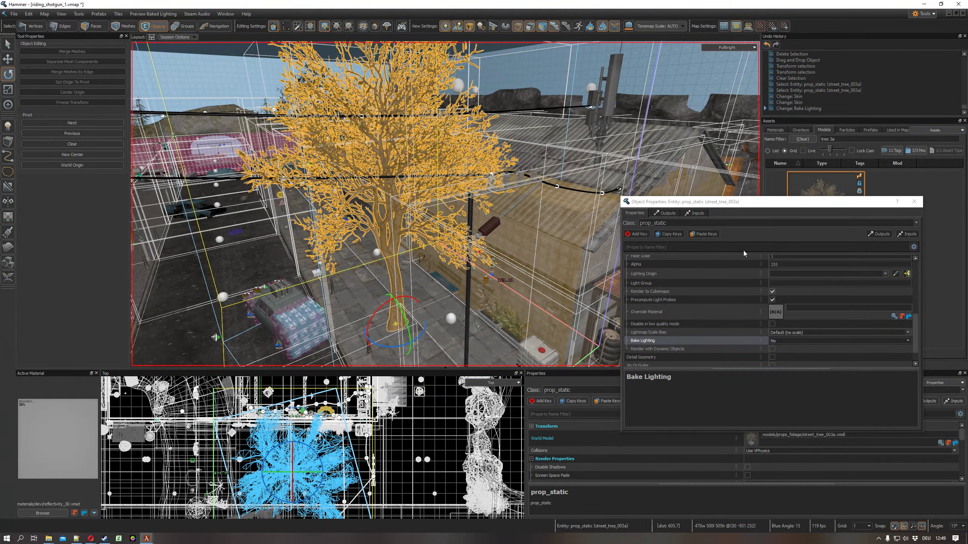
left_click(914, 201)
Activate the entity tool and set its entity class to info_particle_target
key("z")
right_click_drag(447, 205, 447, 205)
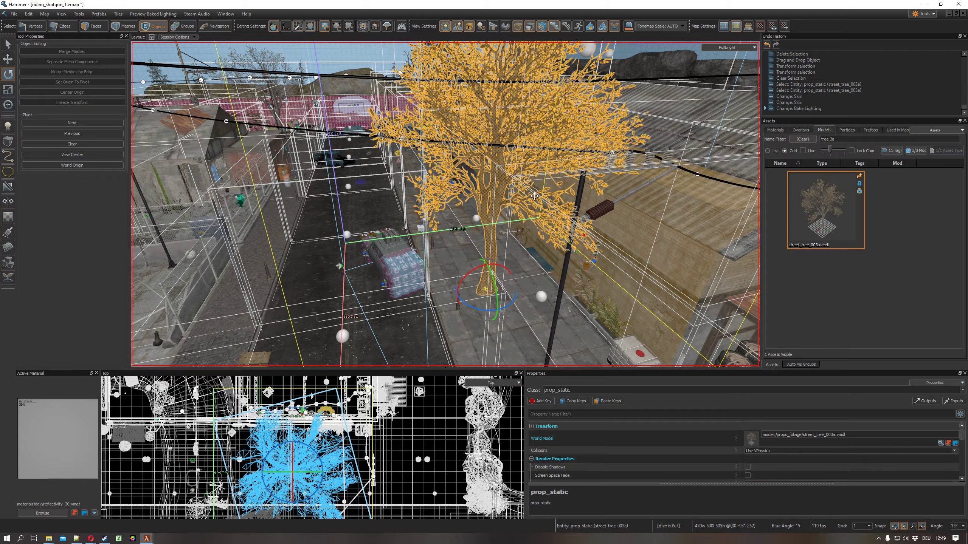
right_click_drag(535, 196, 535, 196)
right_click_drag(446, 205, 446, 205)
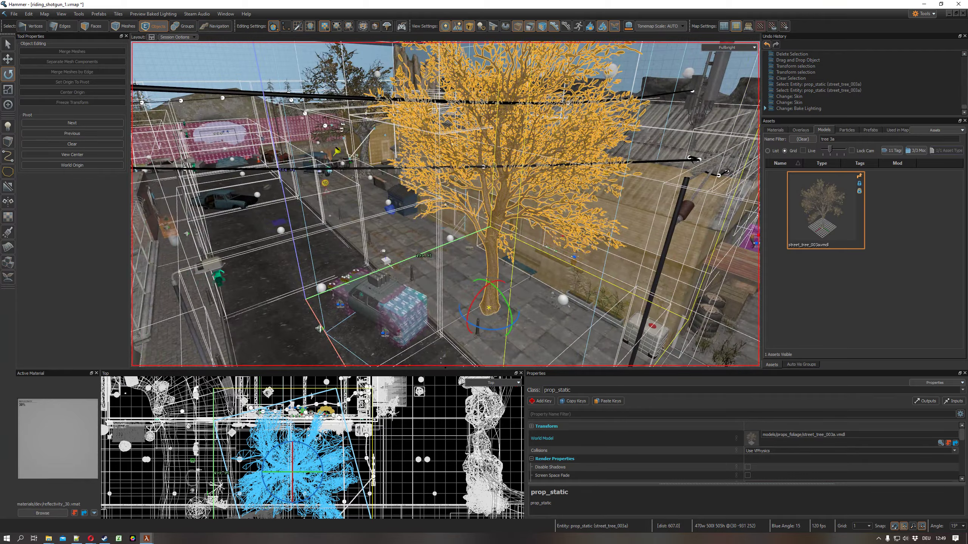
left_click(9, 127)
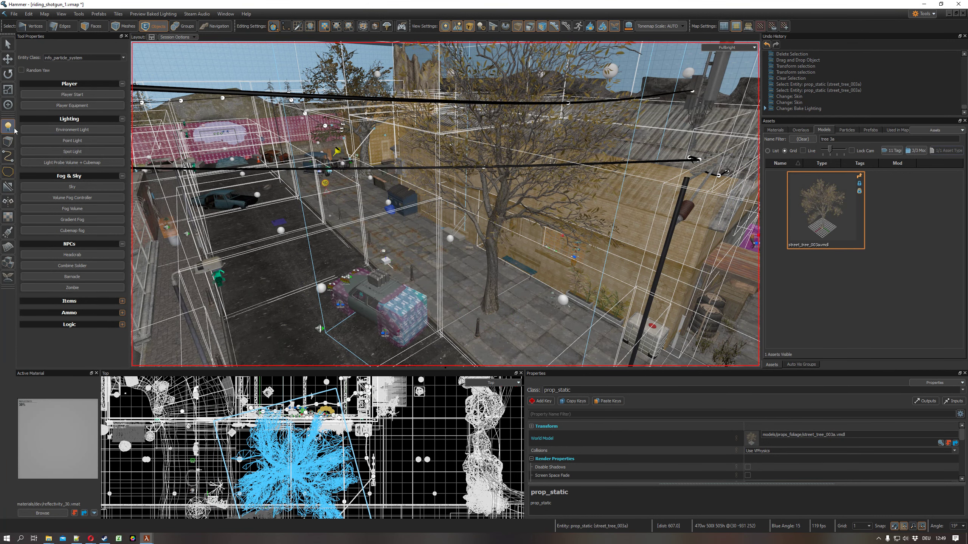
triple_click(99, 57)
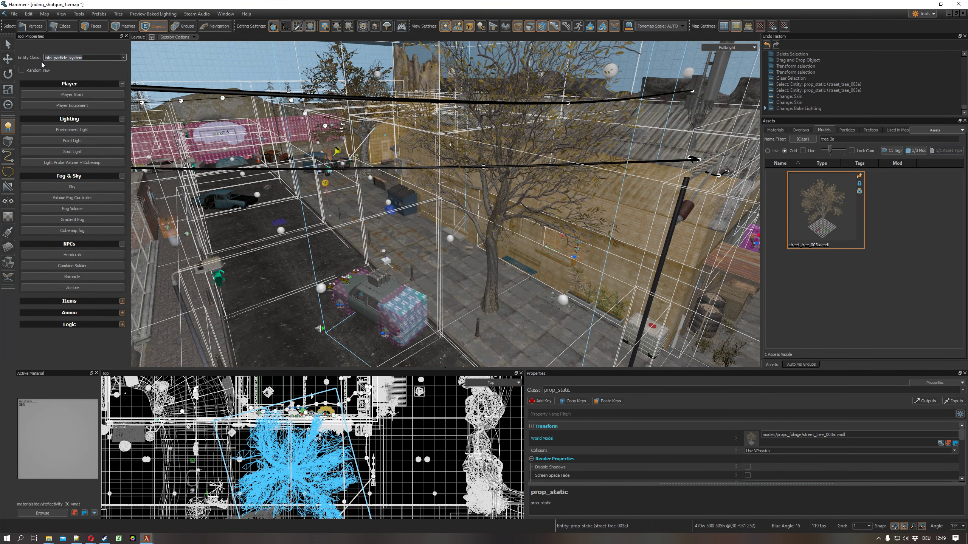
type("particle")
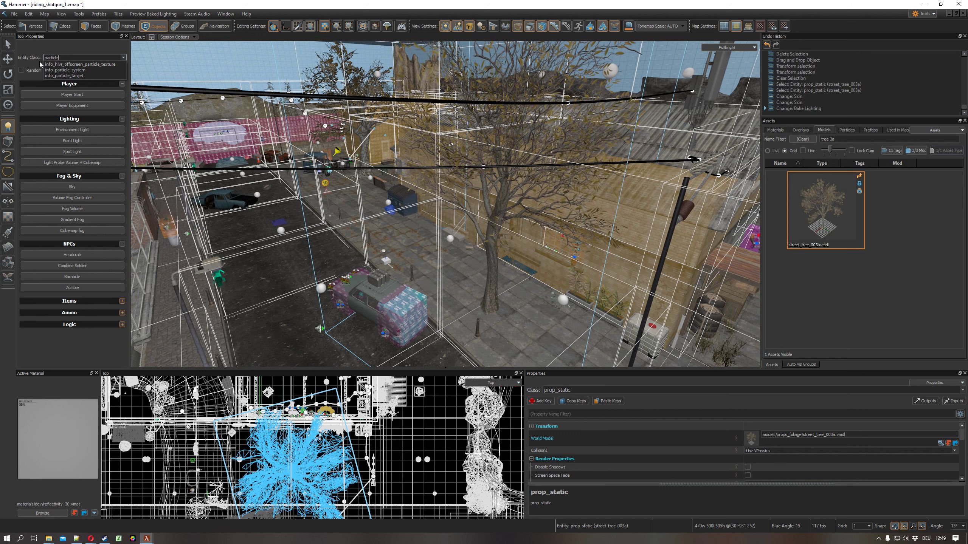
left_click(71, 76)
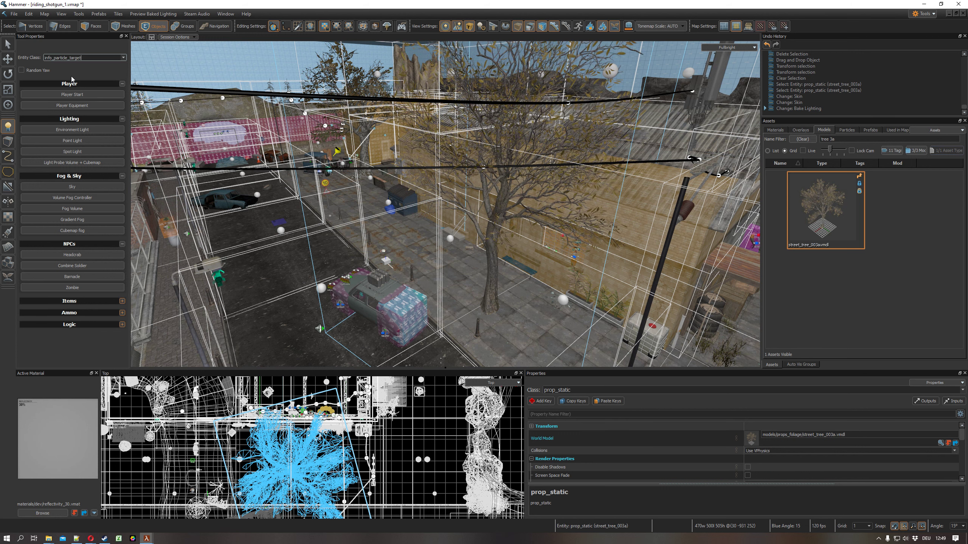
Place two info_particle_target entities around the street tree, aiming at its branches
right_click_drag(481, 180, 445, 205)
key("w")
key("a")
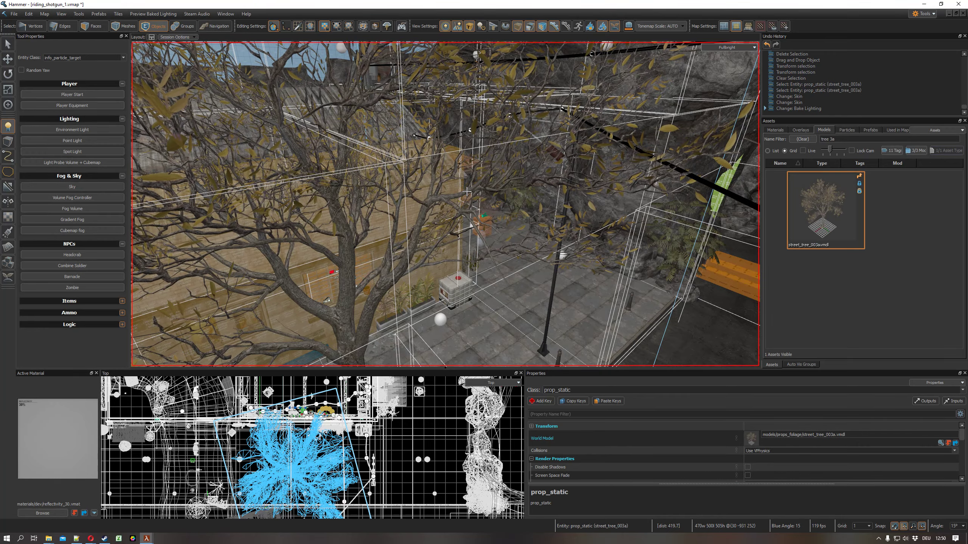
left_click(459, 193)
right_click_drag(467, 192, 375, 205)
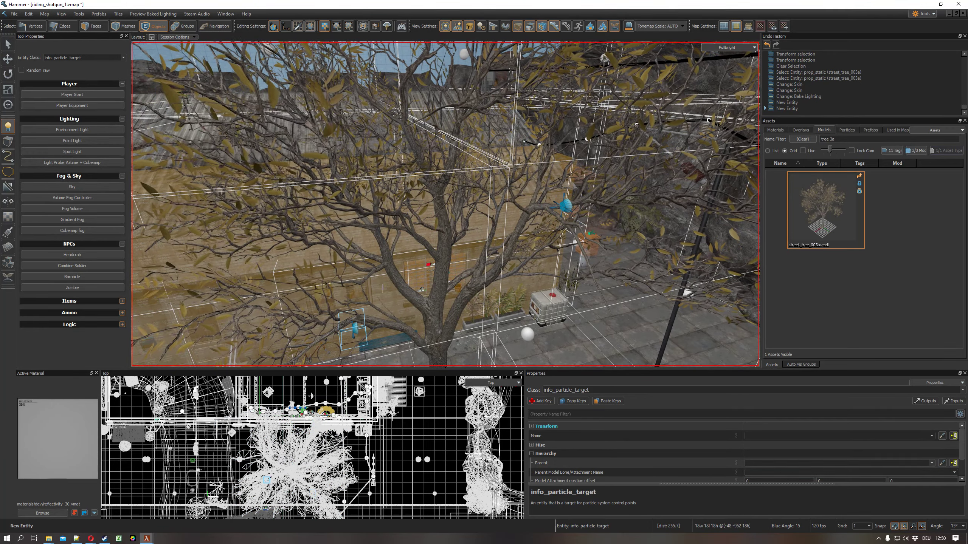
left_click(352, 327)
Place another info_particle_target in the middle of the tree's crown, just above the trunk's fork
key("s")
right_click_drag(352, 328, 418, 181)
key("a")
key("d")
key("w")
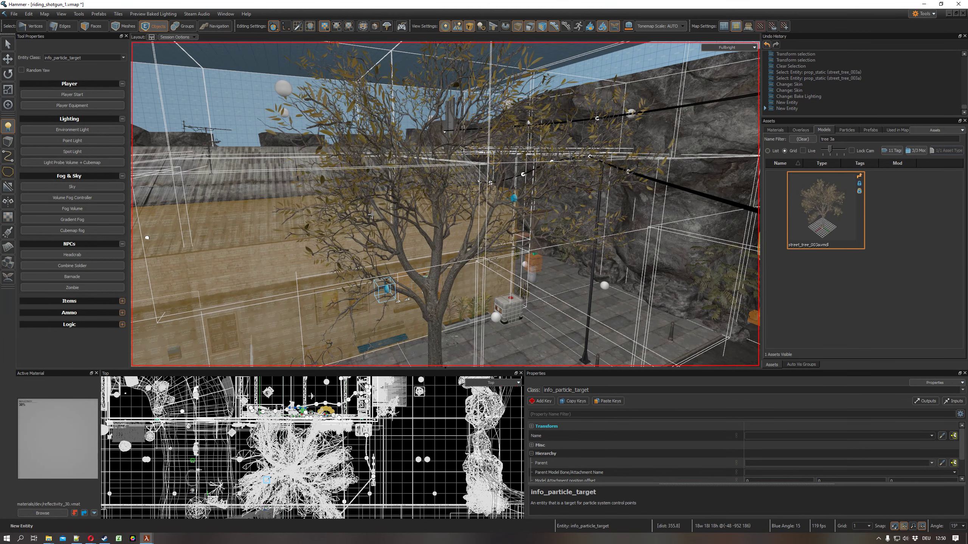
left_click(439, 209)
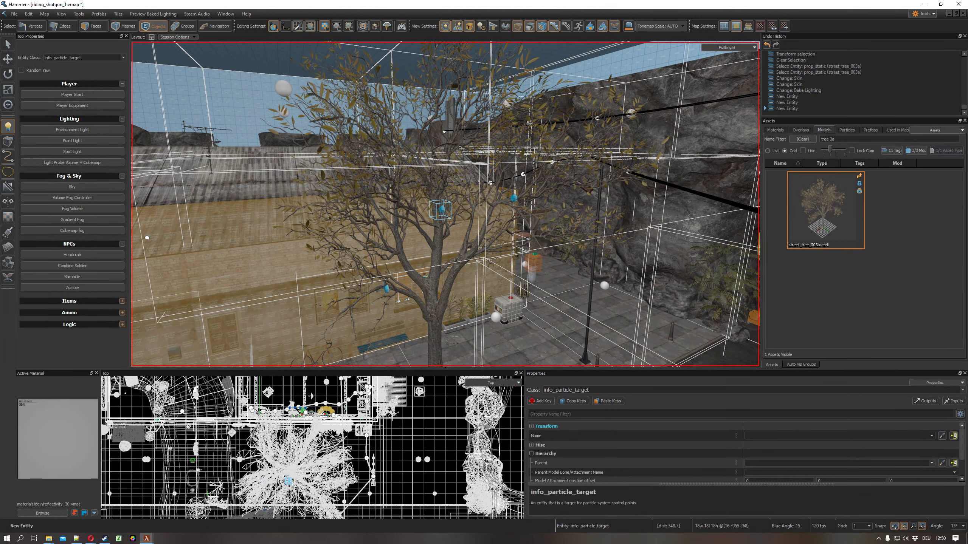
right_click_drag(445, 204, 444, 204)
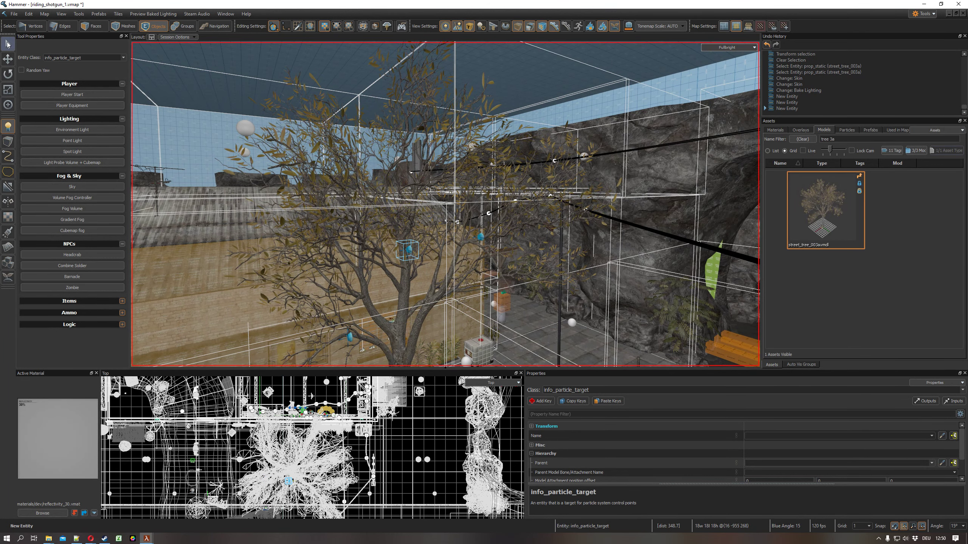
Return to the selection tool and name the particle target in the tree's crown target_leaves_01
left_click(8, 44)
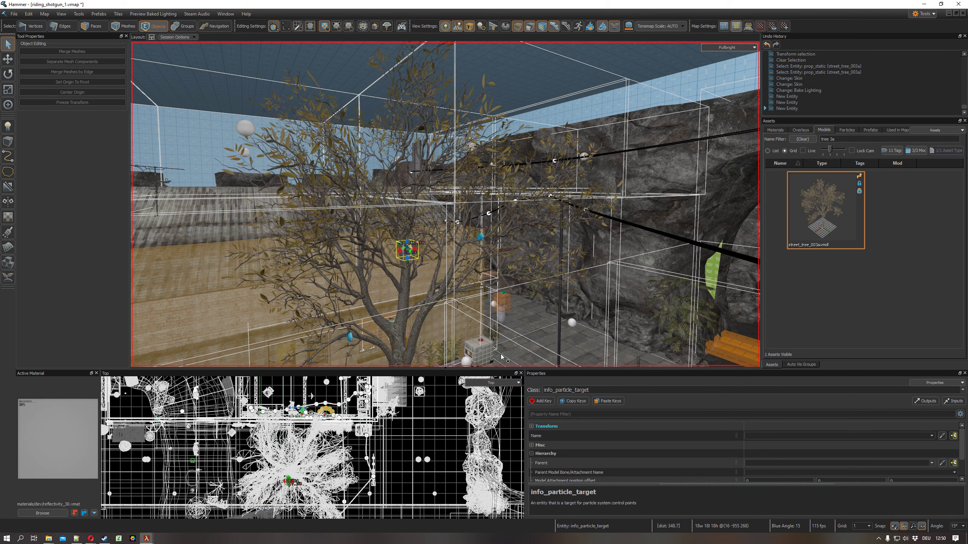
left_click(755, 435)
type("target_leave")
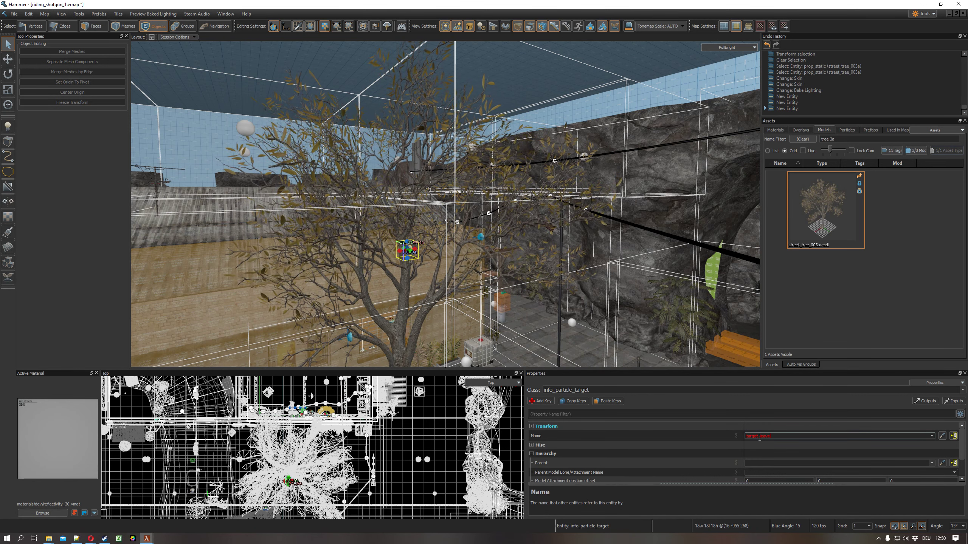
type("s_01")
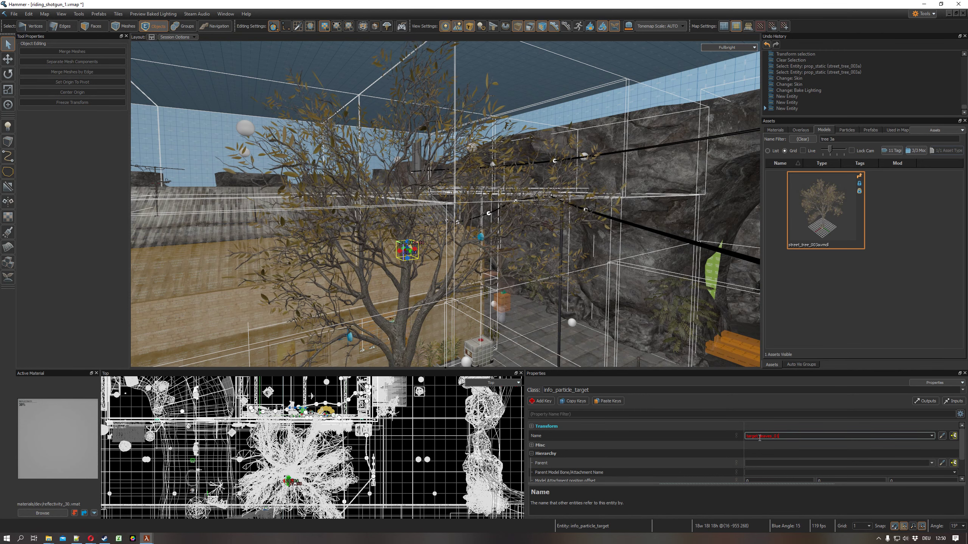
Apply the crown target's name and name the particle target in the branches toward the rock wall target_leaves_00
key("Return")
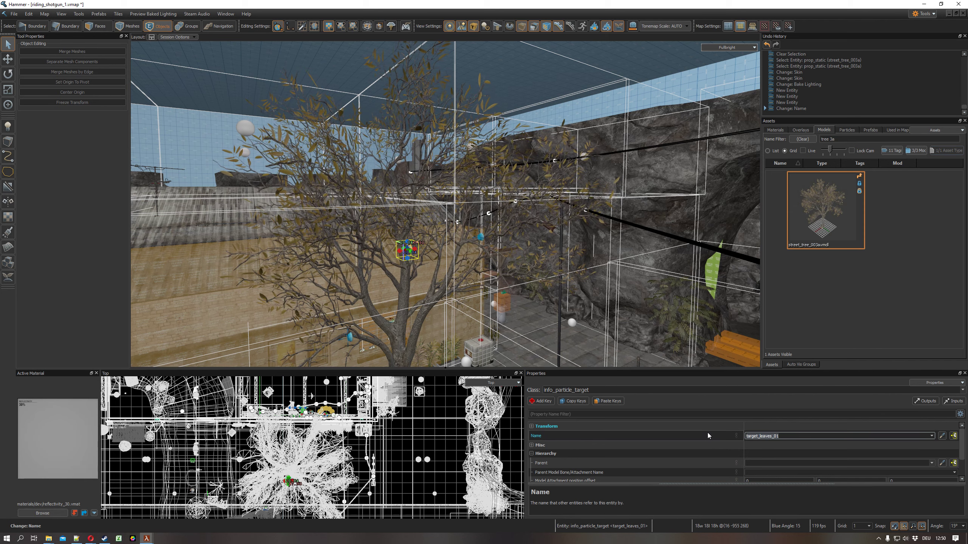
left_click(481, 237)
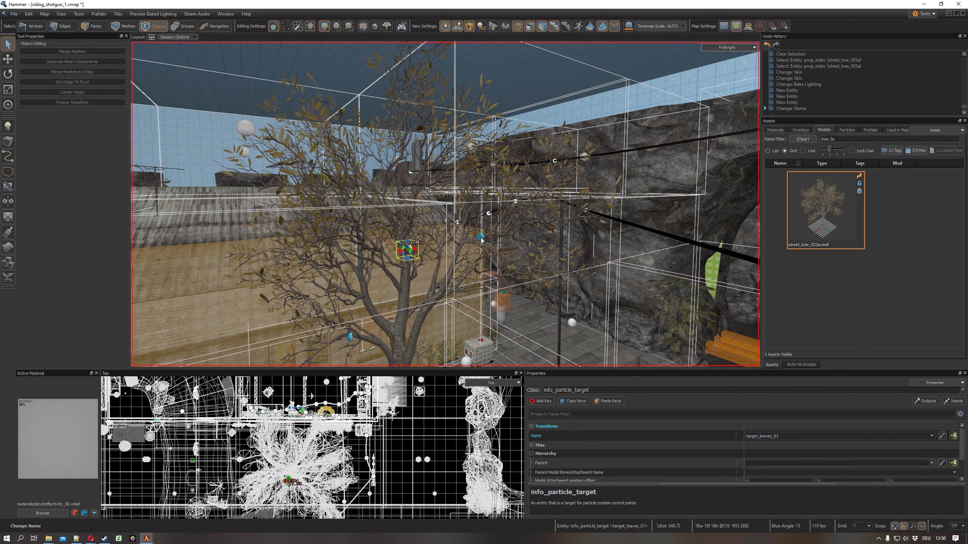
left_click(763, 436)
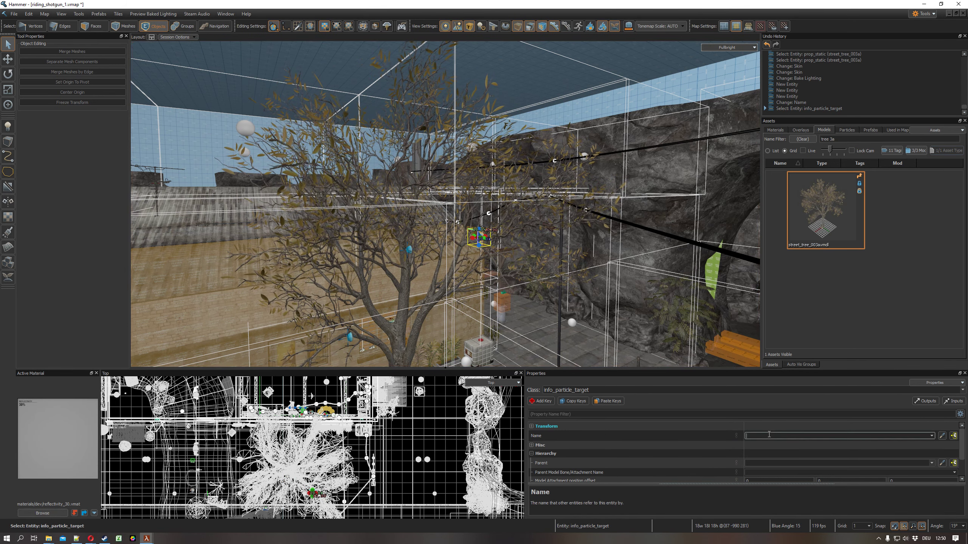
type("target_leaves_01")
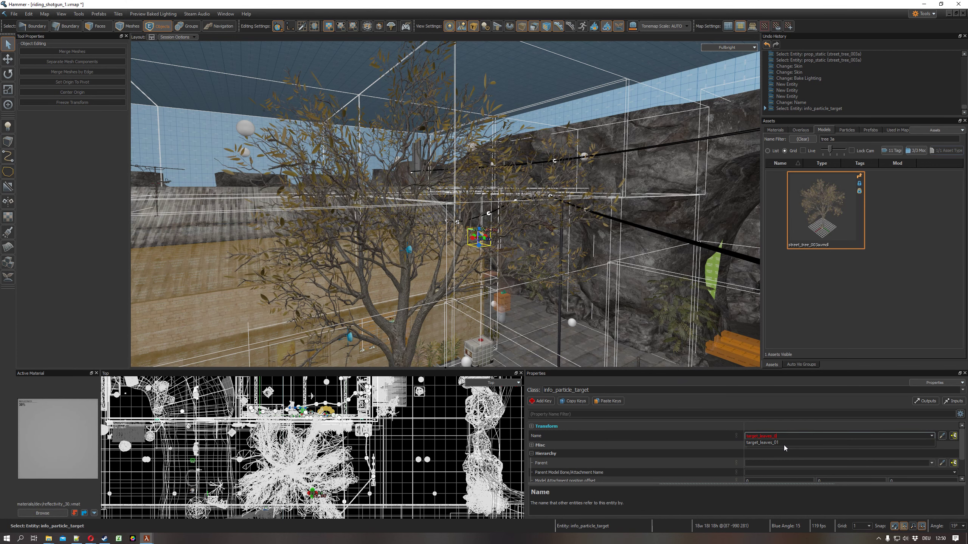
type("0")
key("Return")
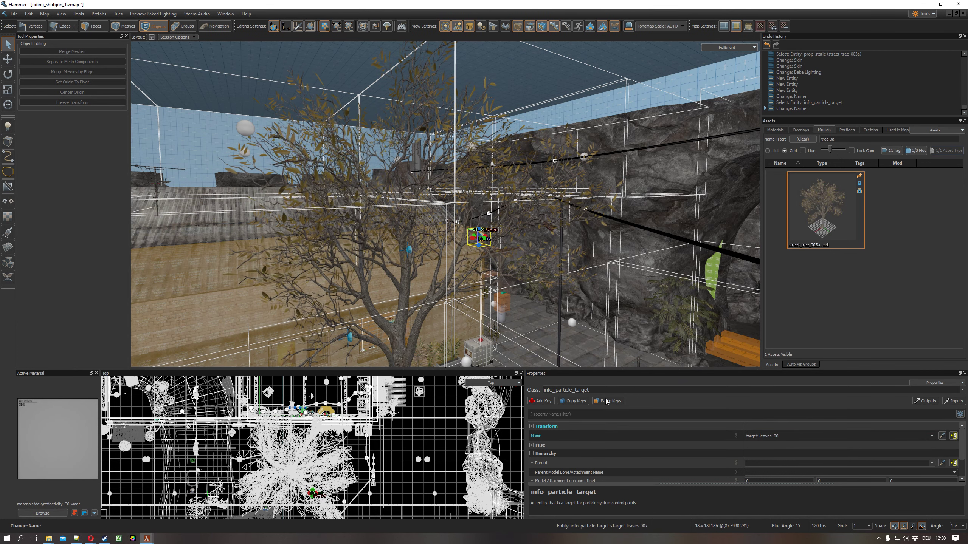
Name the remaining unnamed particle target, at the low branch on the building side of the tree, target_leaves_02
left_click(350, 338)
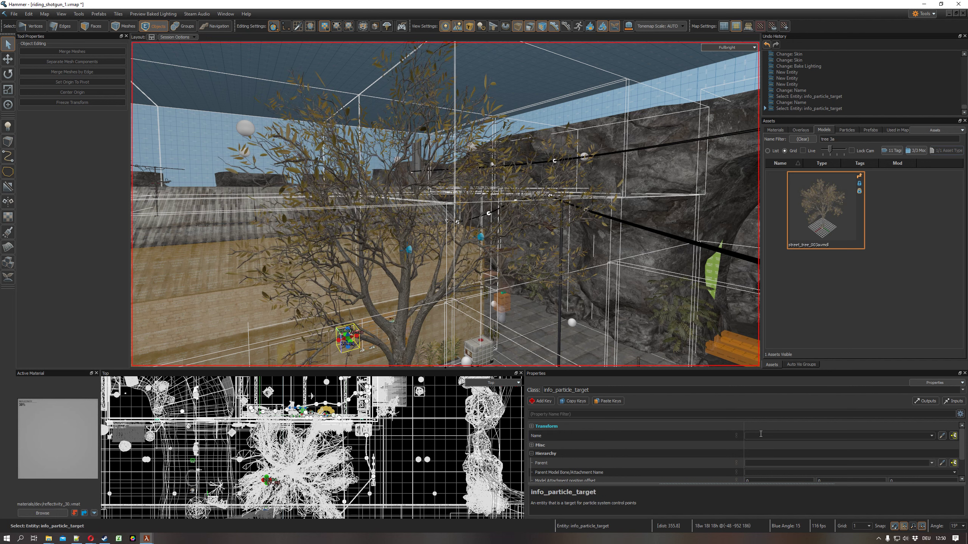
type("target_leaves_01")
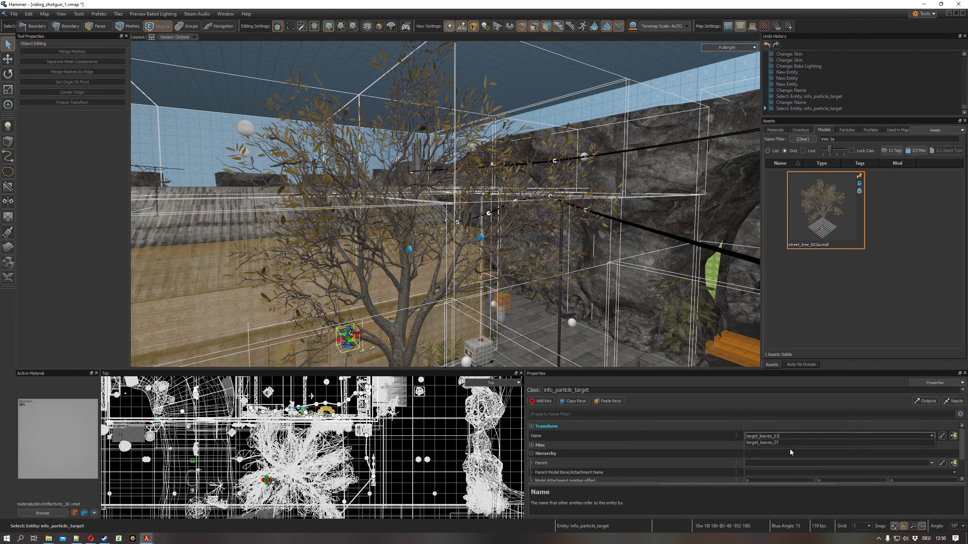
key("BackSpace")
type("2")
key("Return")
Activate the entity tool and set its entity class to info_particle_system
right_click_drag(533, 286, 502, 354)
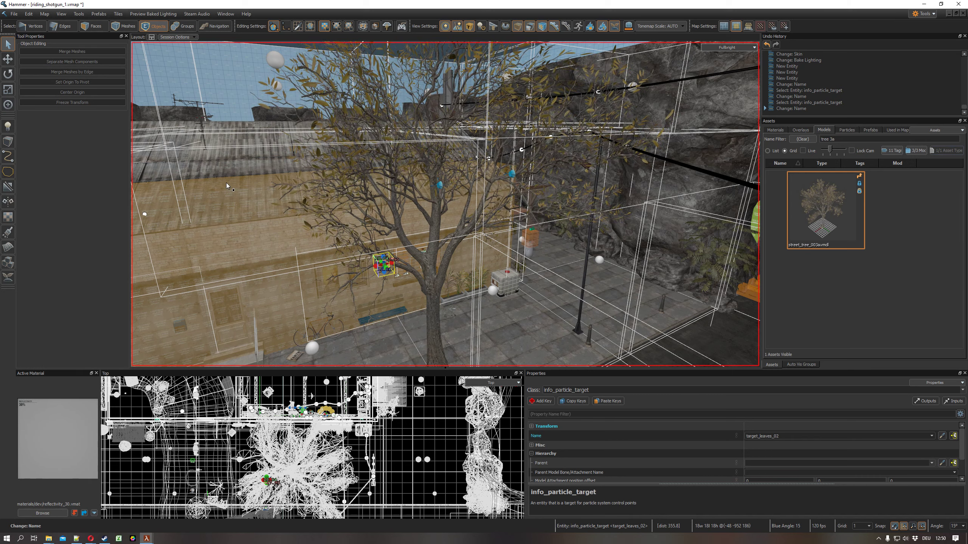
right_click_drag(464, 246, 493, 333)
right_click_drag(446, 205, 335, 132)
key("d")
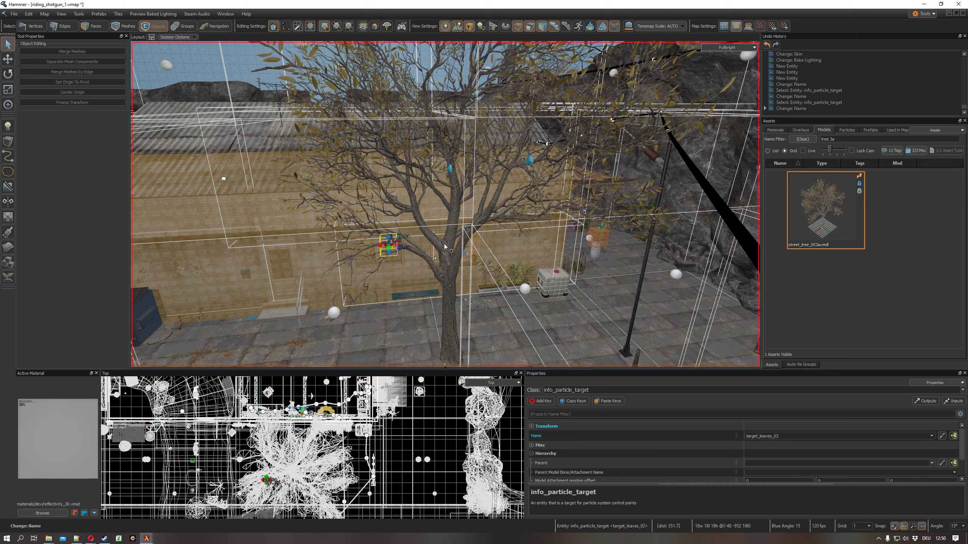
left_click(8, 127)
left_click_drag(96, 59, 26, 58)
type("part")
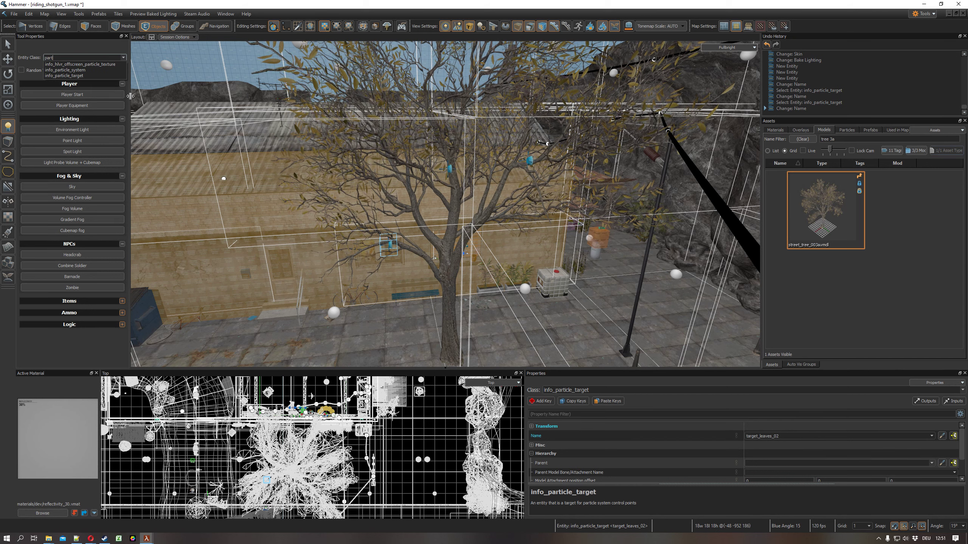
type("icle")
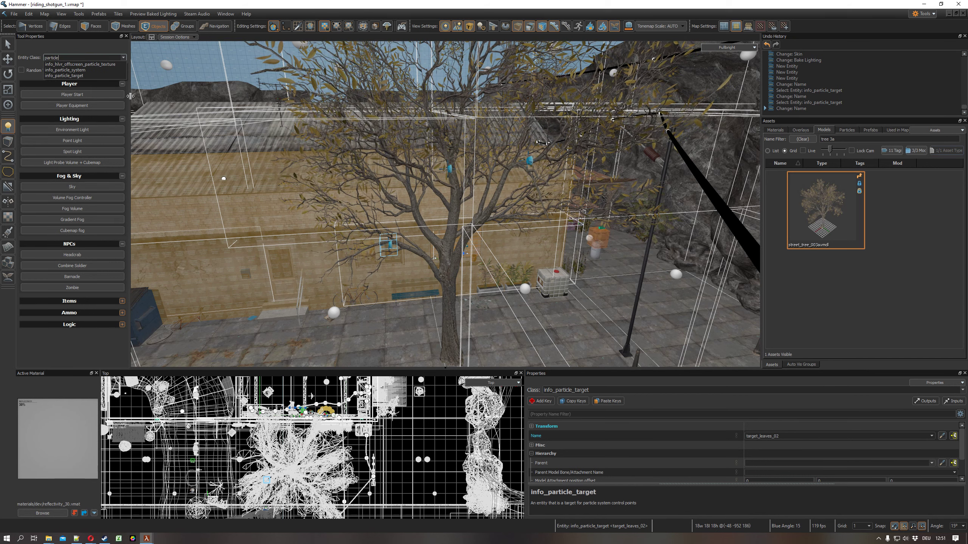
key("Down")
key("Down")
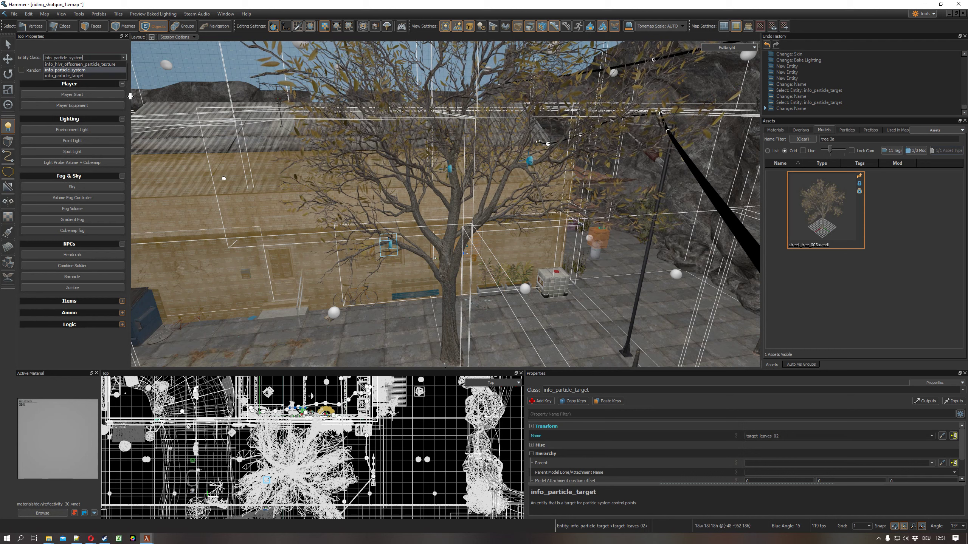
key("Return")
Place an info_particle_system on the pavement beside the tree trunk's base and name it particle_system_leaves_01
right_click_drag(446, 337, 478, 364)
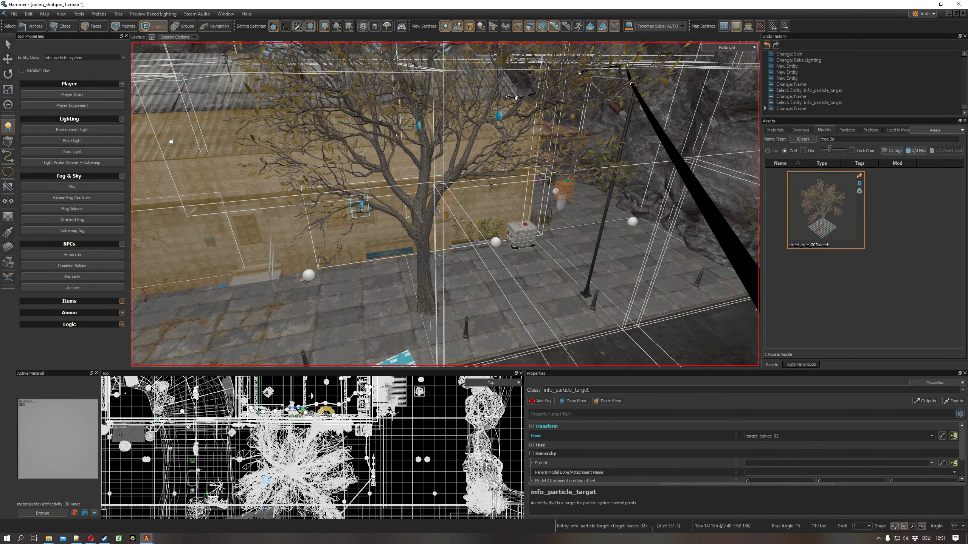
left_click(408, 319)
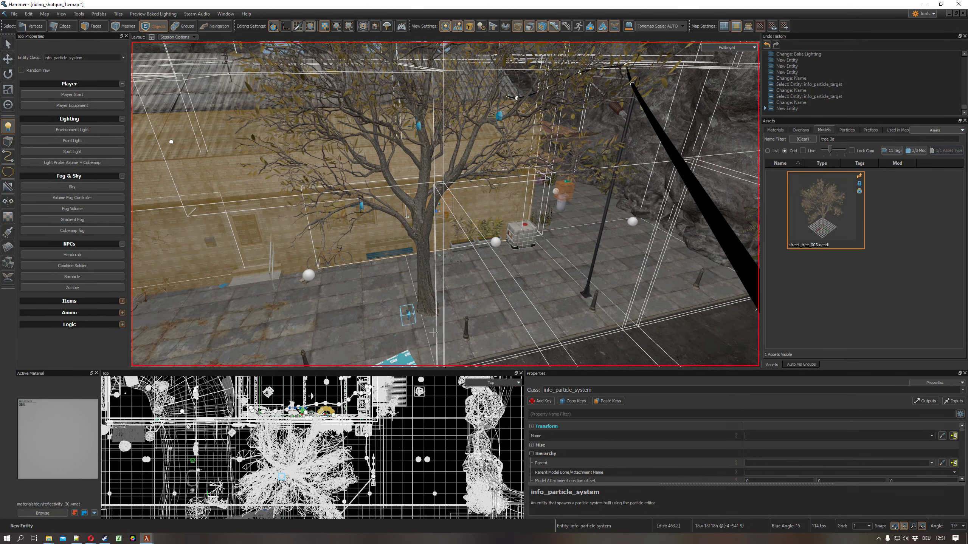
left_click(773, 439)
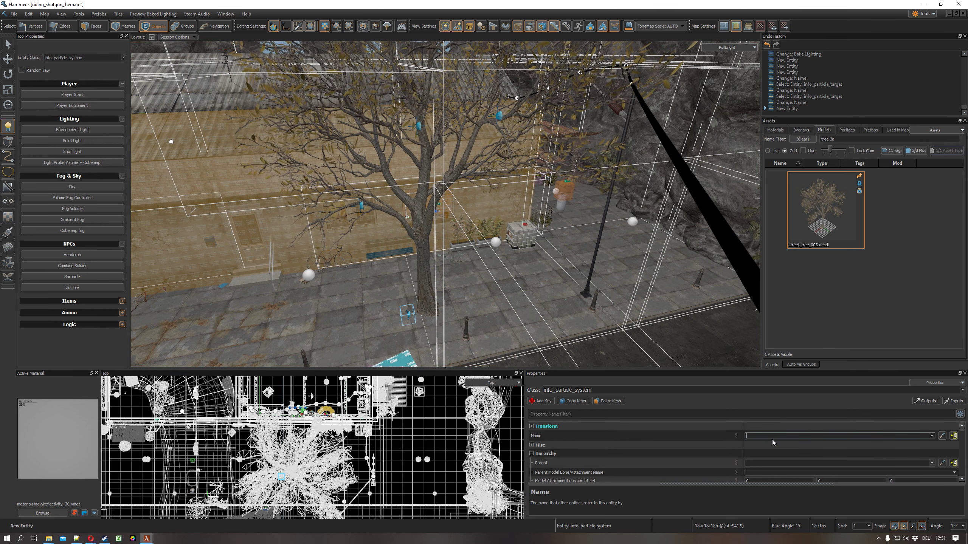
type("partic")
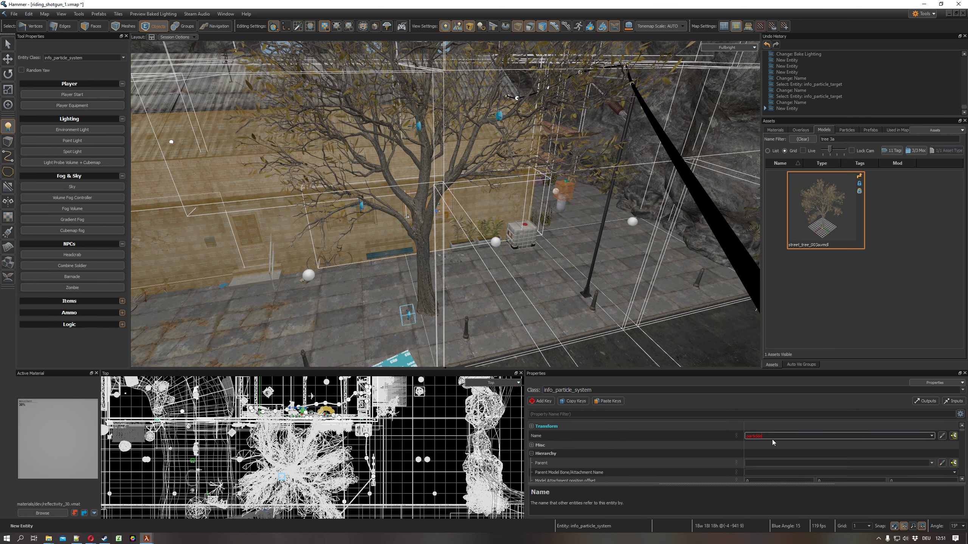
type("le_")
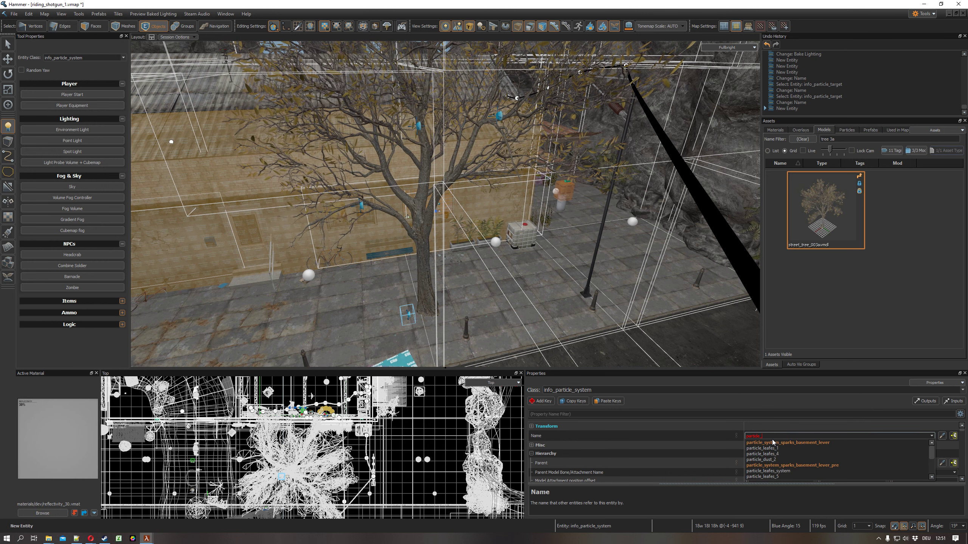
type("system_")
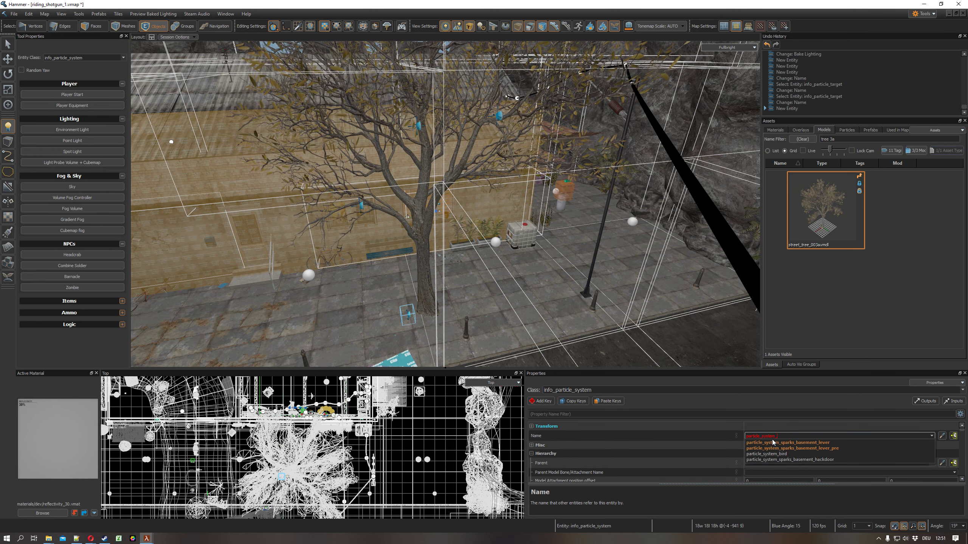
type("leaves")
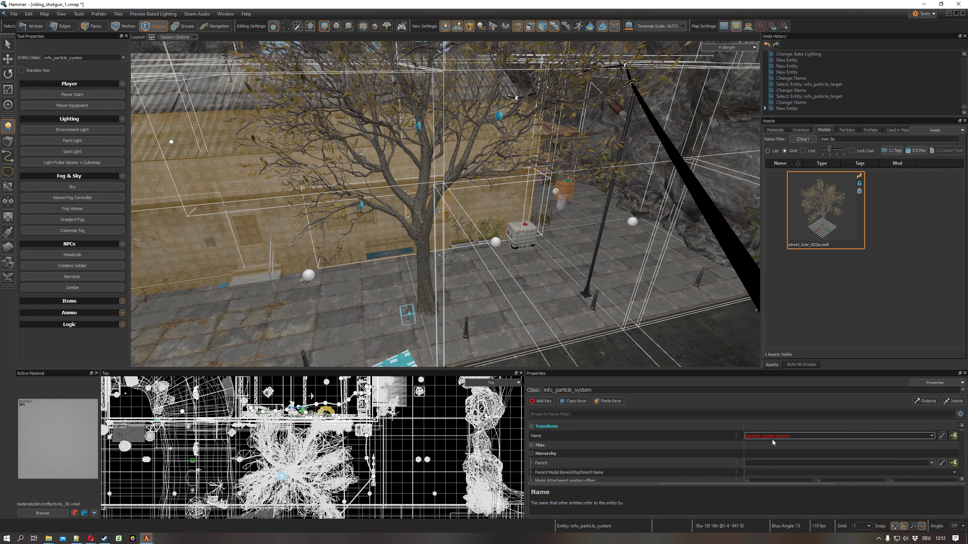
type("_01")
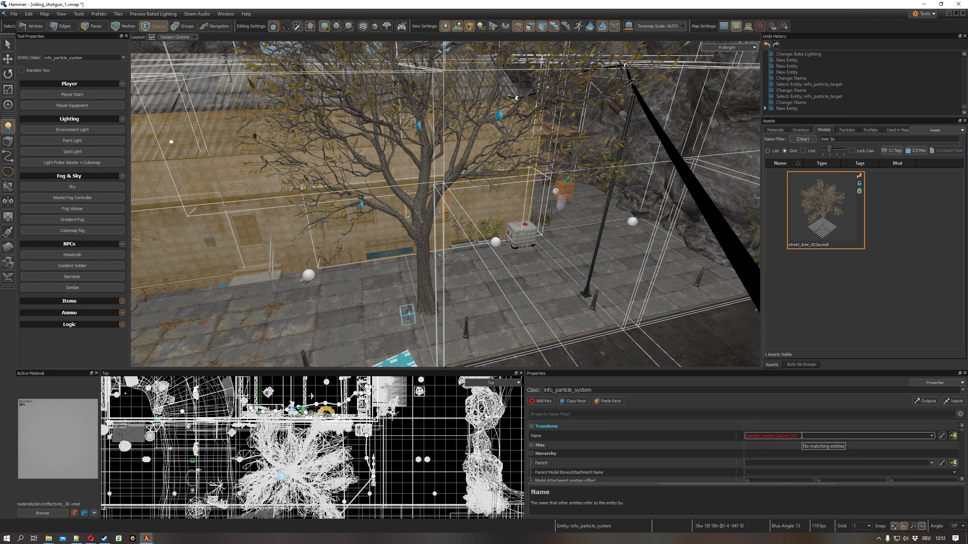
key("Return")
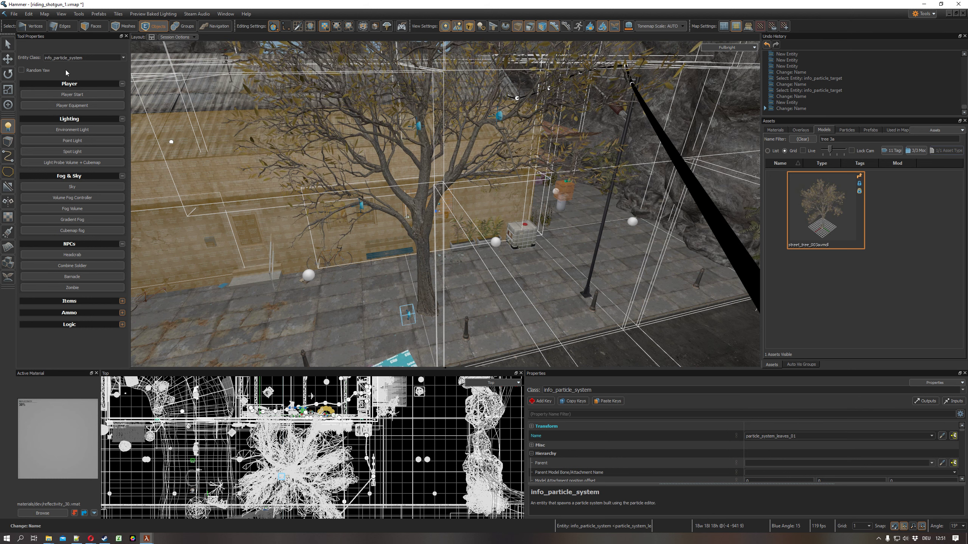
Return to the selection tool, open the particle system's object properties and assign target_leaves_00 as Control Point 0
left_click(8, 44)
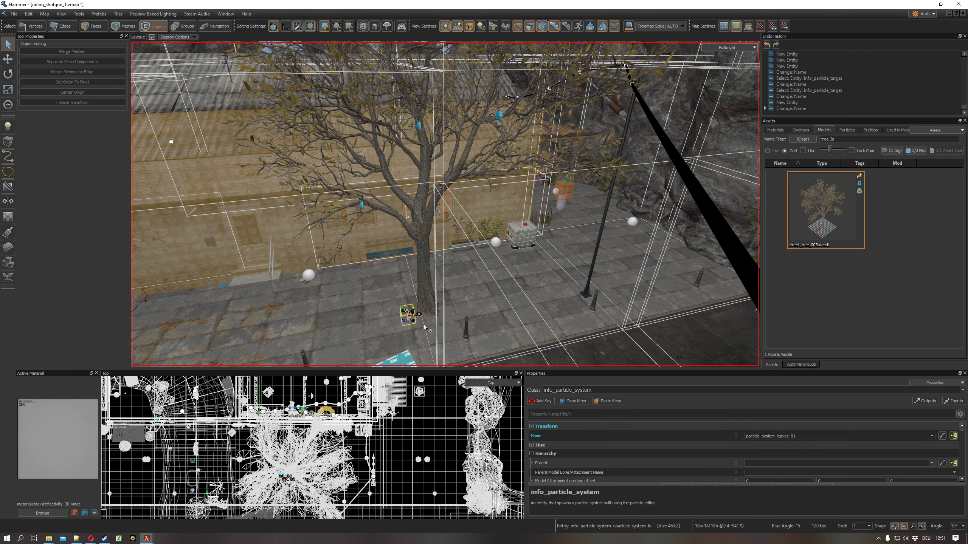
key("alt+Return")
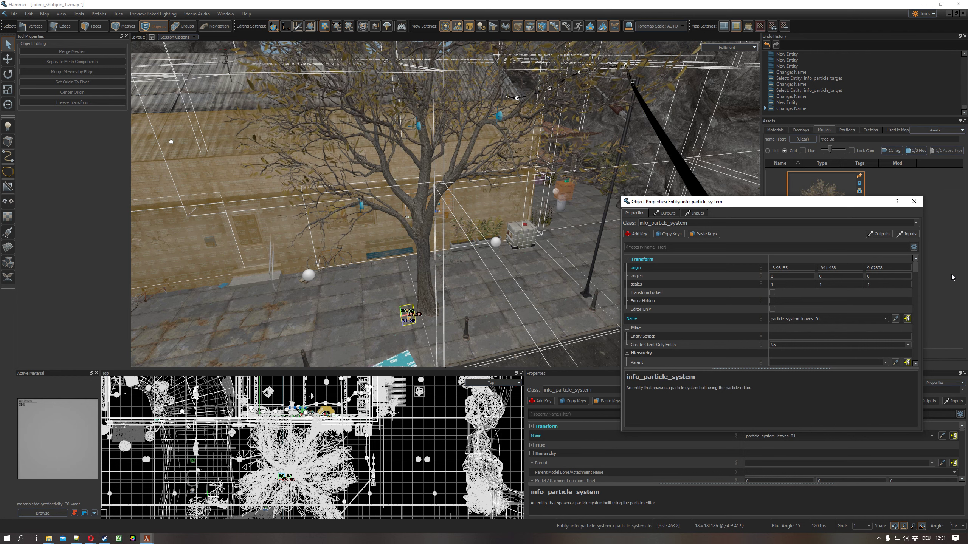
left_click_drag(915, 270, 916, 276)
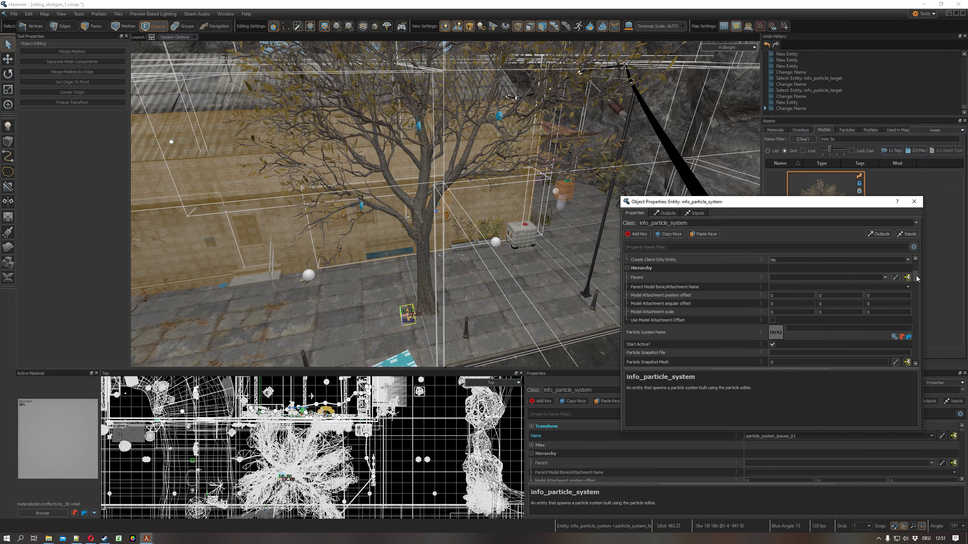
scroll(918, 284, "down", 5)
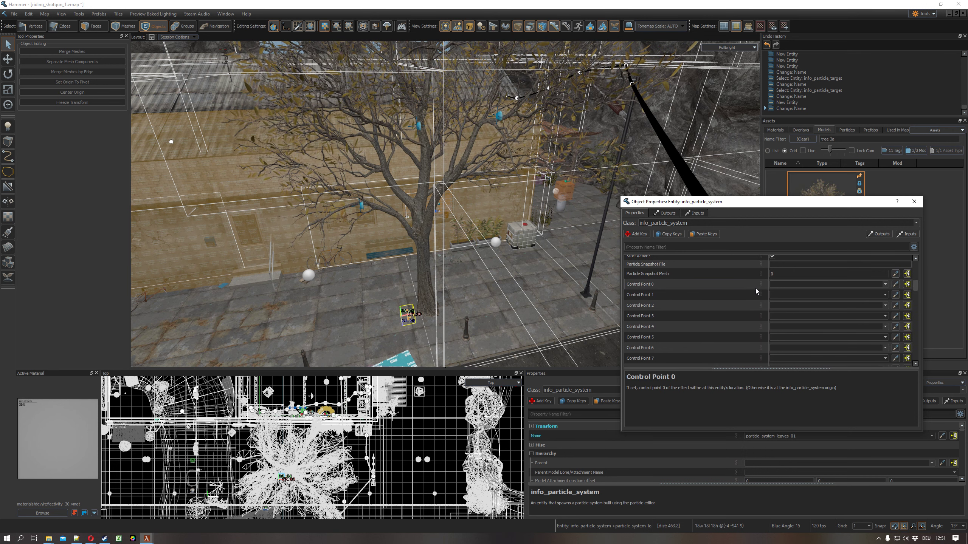
left_click(896, 285)
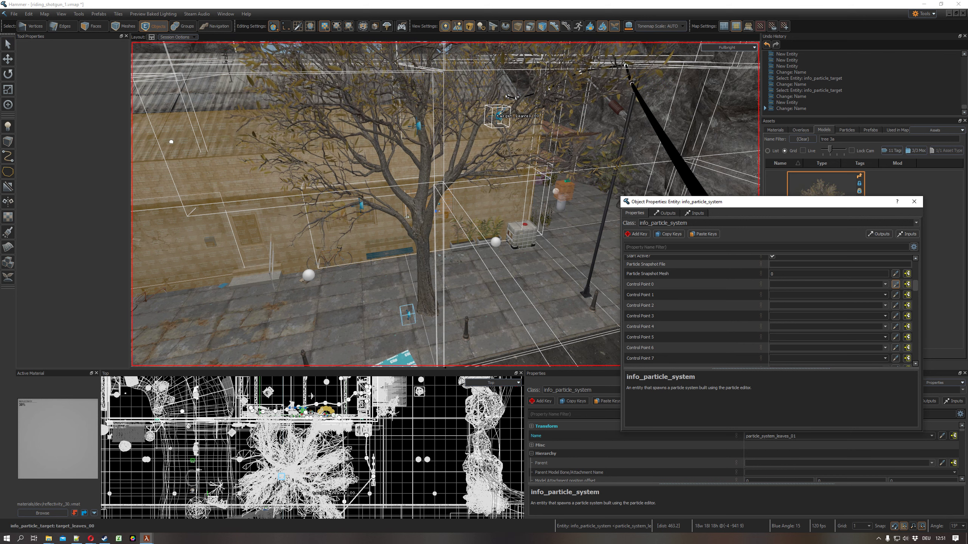
left_click(312, 494)
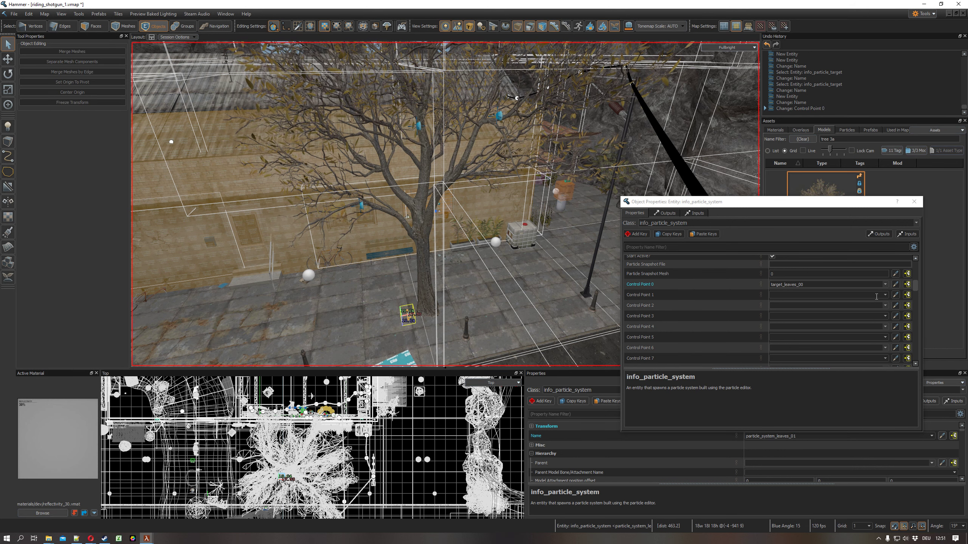
Pick target_leaves_01 in the crown as Control Point 1 and target_leaves_02 on the low branch as Control Point 2
left_click(897, 295)
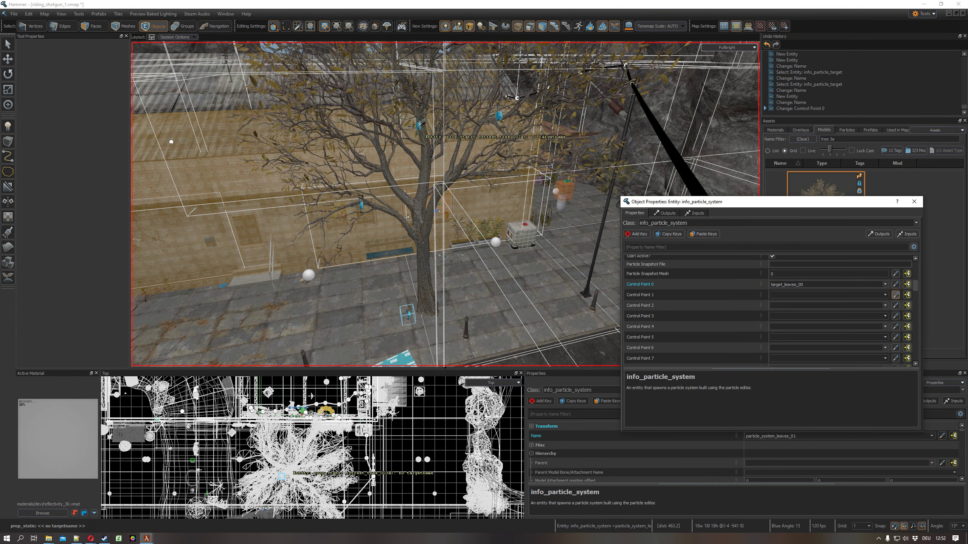
left_click(419, 126)
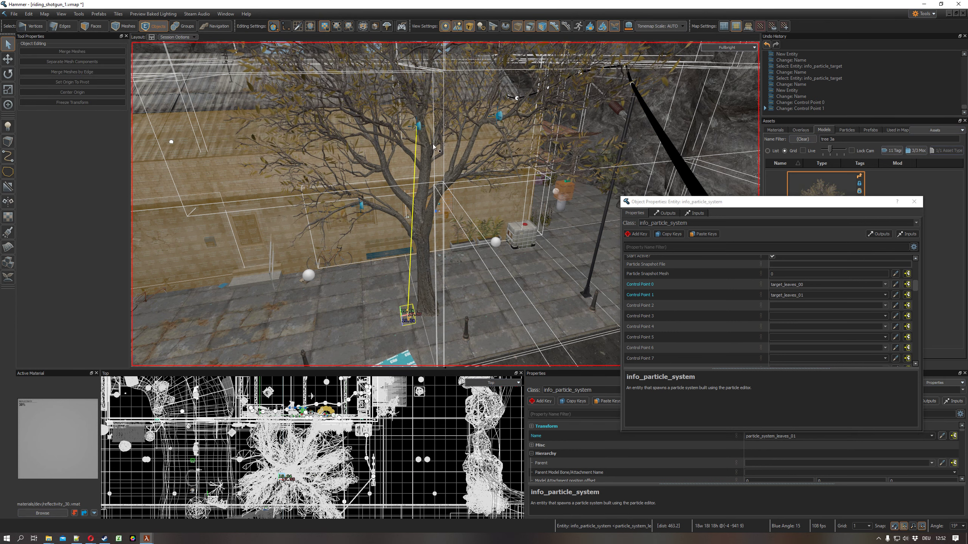
left_click(895, 306)
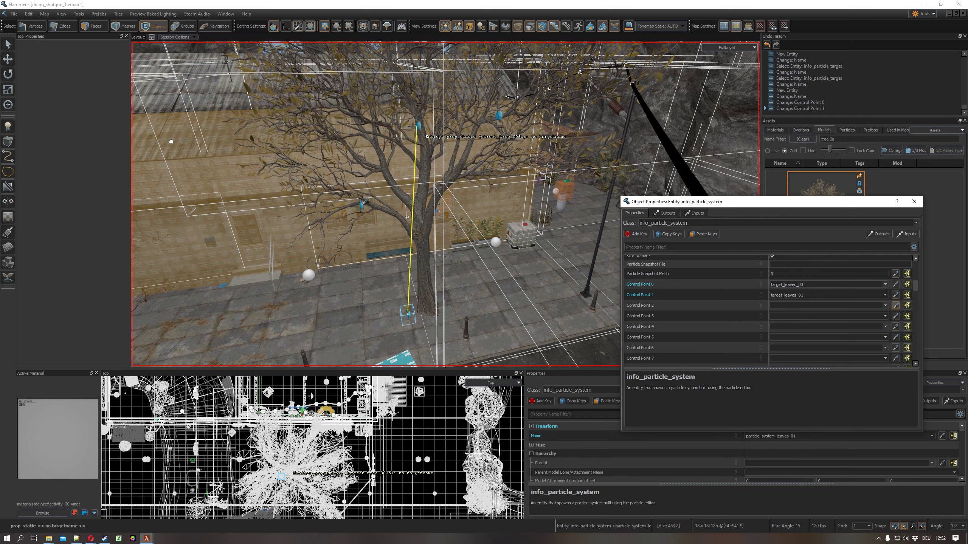
left_click(362, 205)
left_click(364, 201)
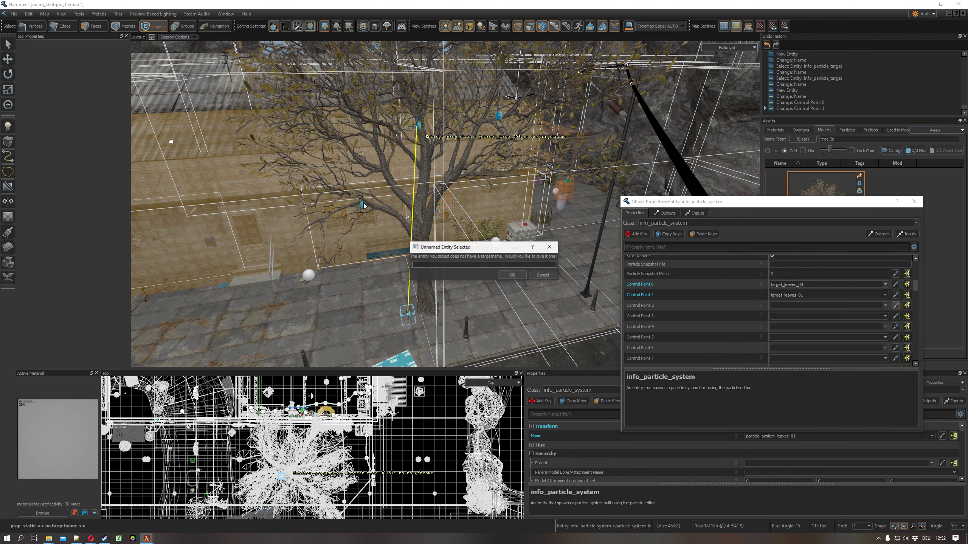
left_click(542, 279)
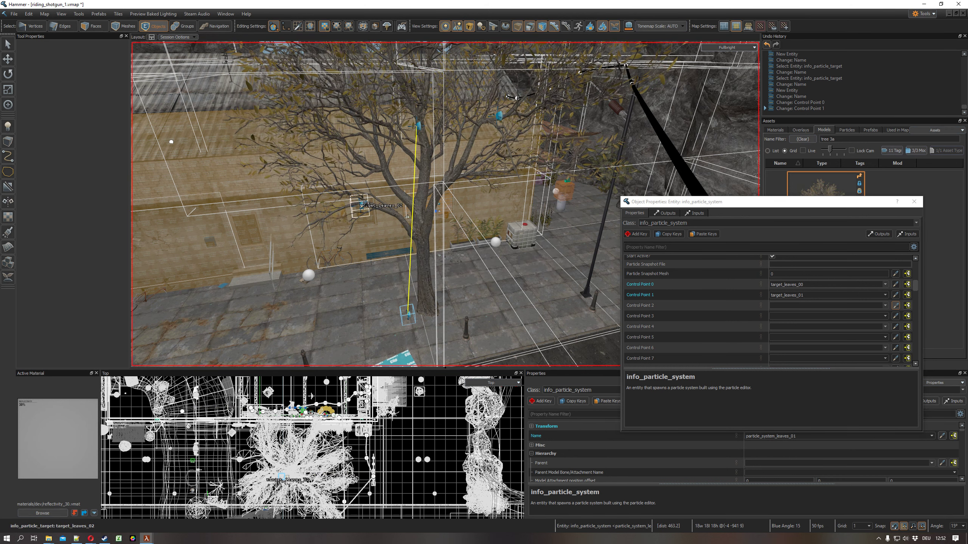
left_click(362, 206)
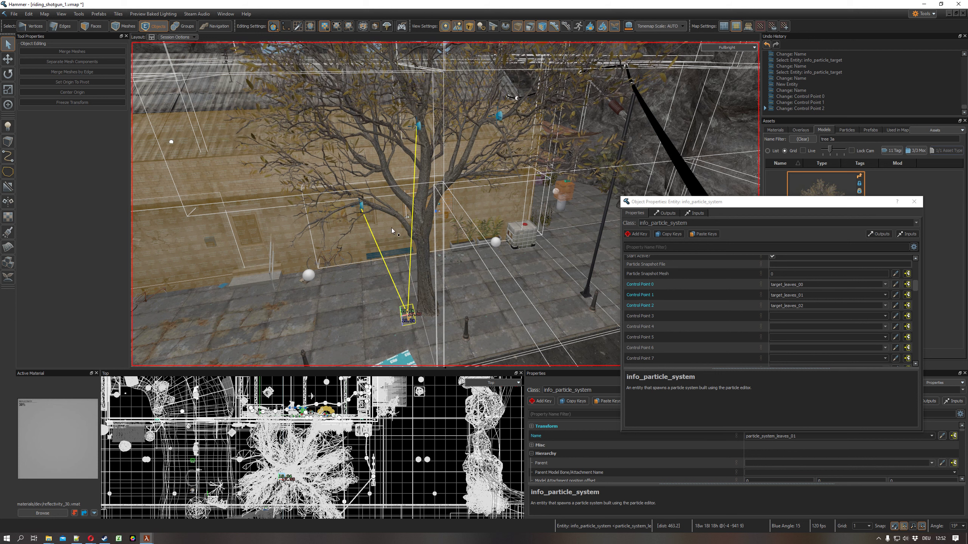
Set the particle system's Particle System Name to ambient_leaves_02_cp.vpcf, chosen from the assets filtered by "leaves"
left_click(916, 290)
scroll(917, 290, "up", 3)
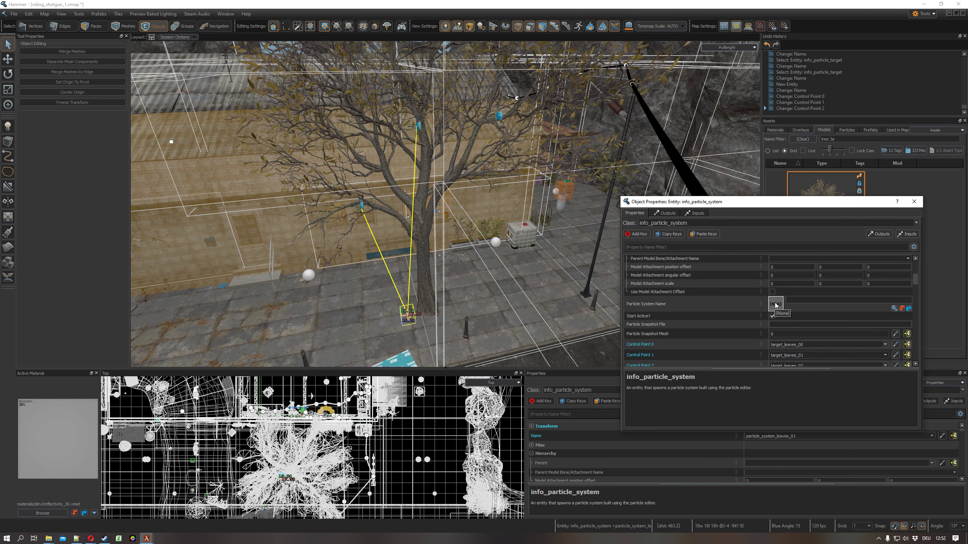
left_click(894, 308)
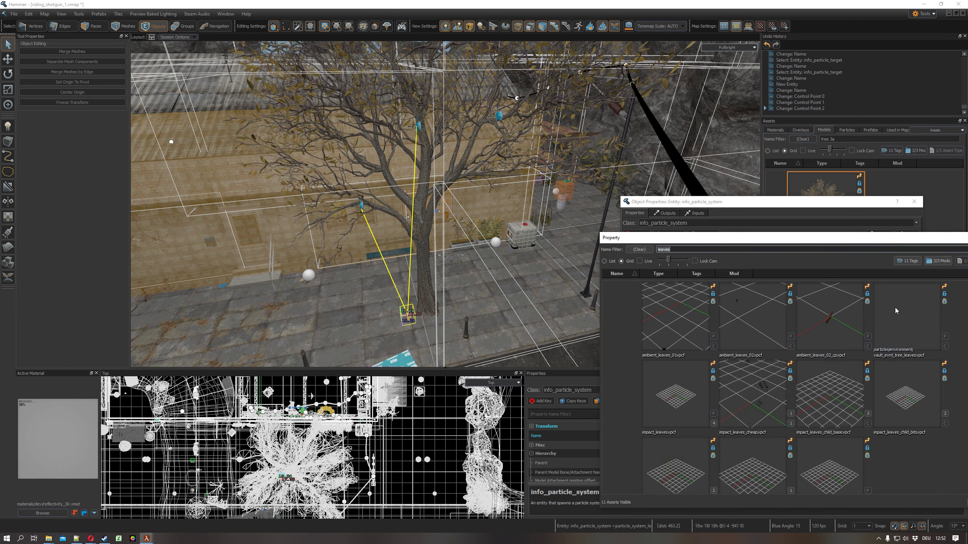
left_click_drag(800, 243, 793, 237)
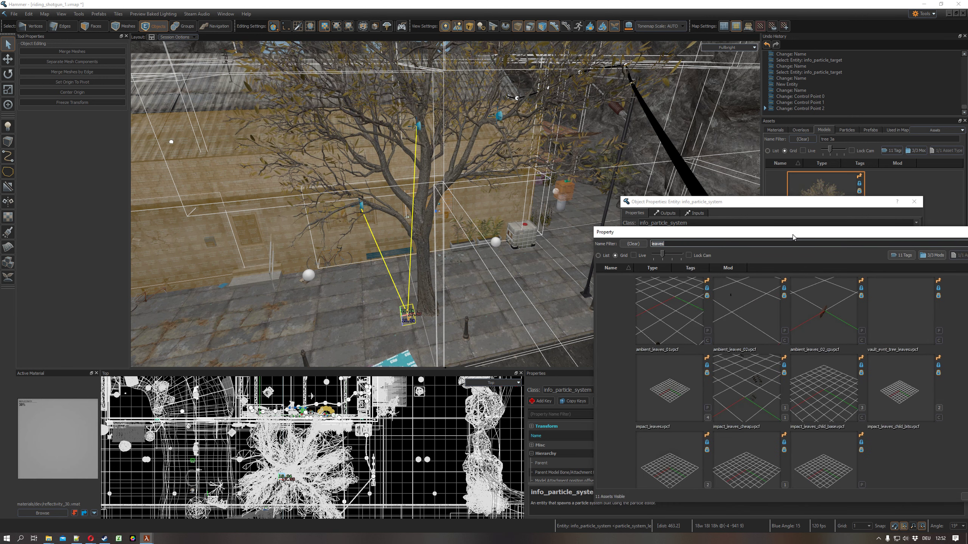
left_click(673, 245)
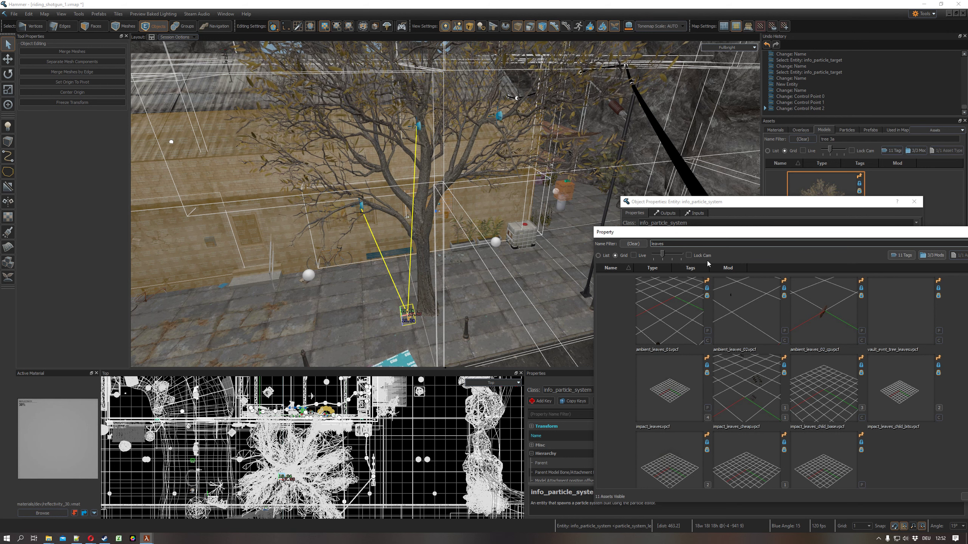
left_click(821, 318)
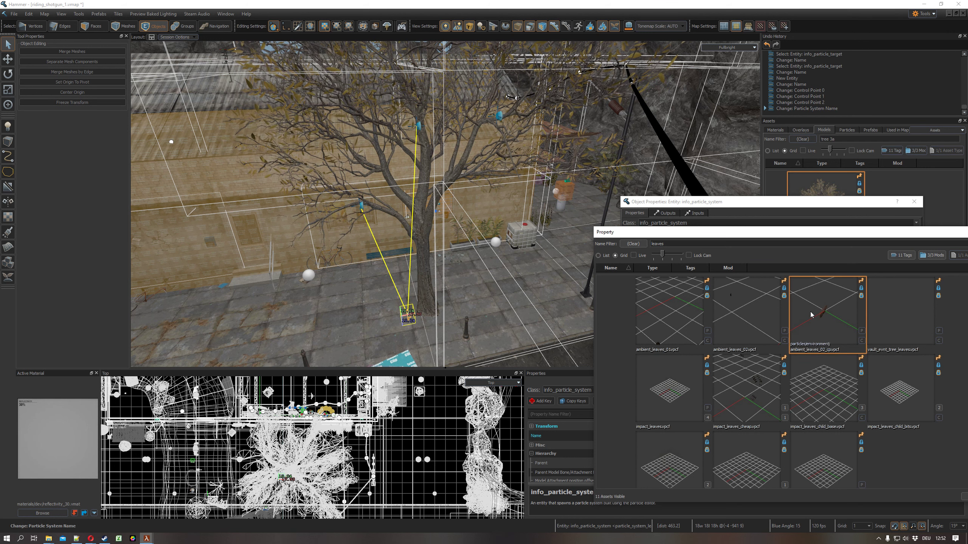
double_click(814, 312)
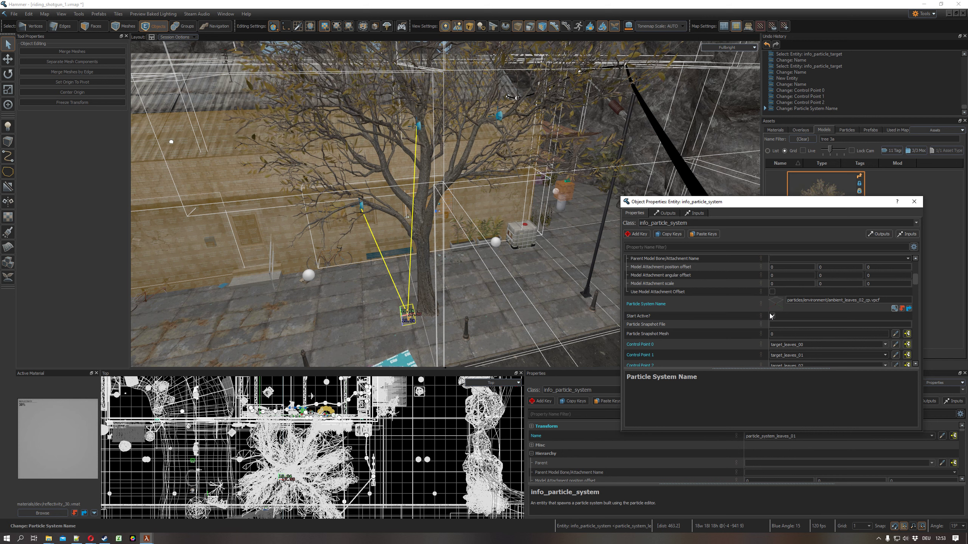
Switch the particle system's Start Active option off and back on, and close its object properties
left_click(772, 316)
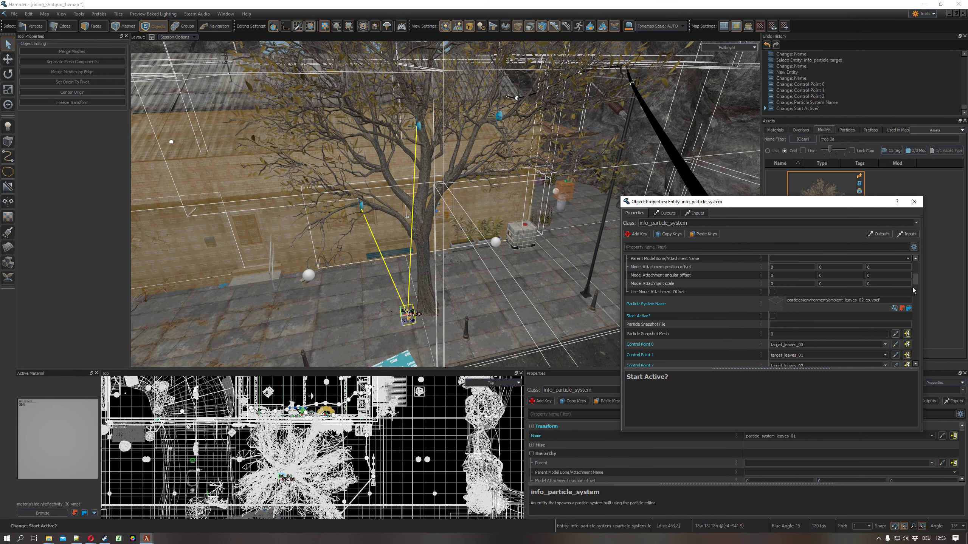
scroll(917, 272, "up", 2)
scroll(917, 269, "up", 2)
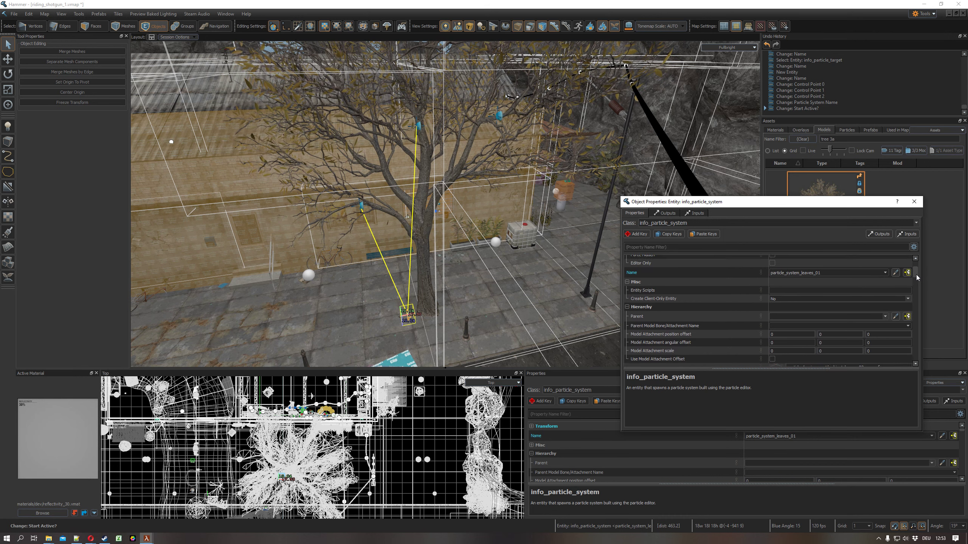
scroll(917, 277, "up", 1)
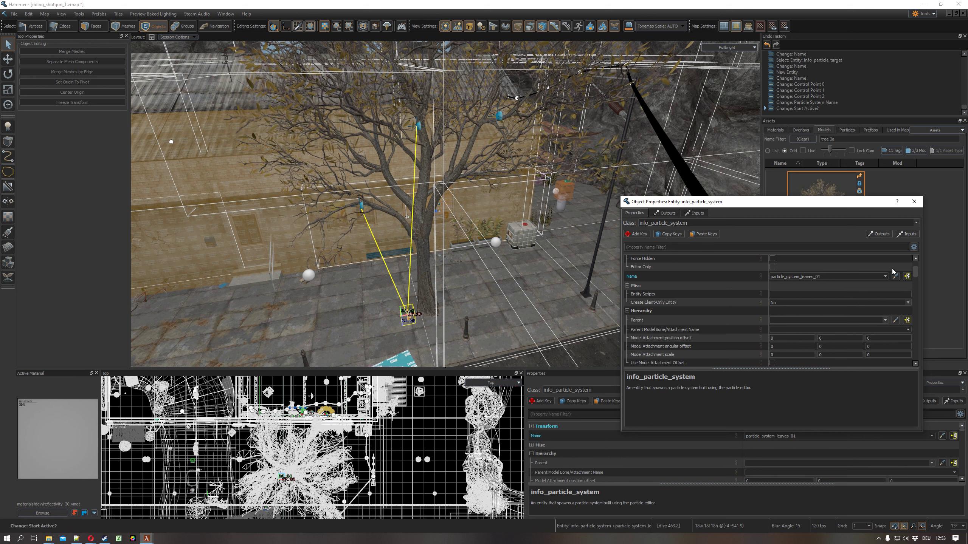
scroll(916, 272, "down", 6)
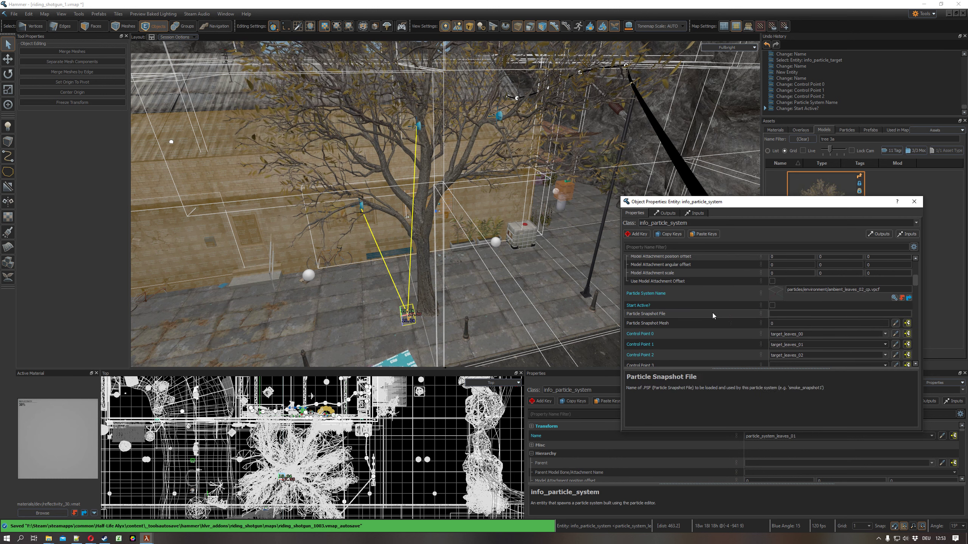
left_click(771, 305)
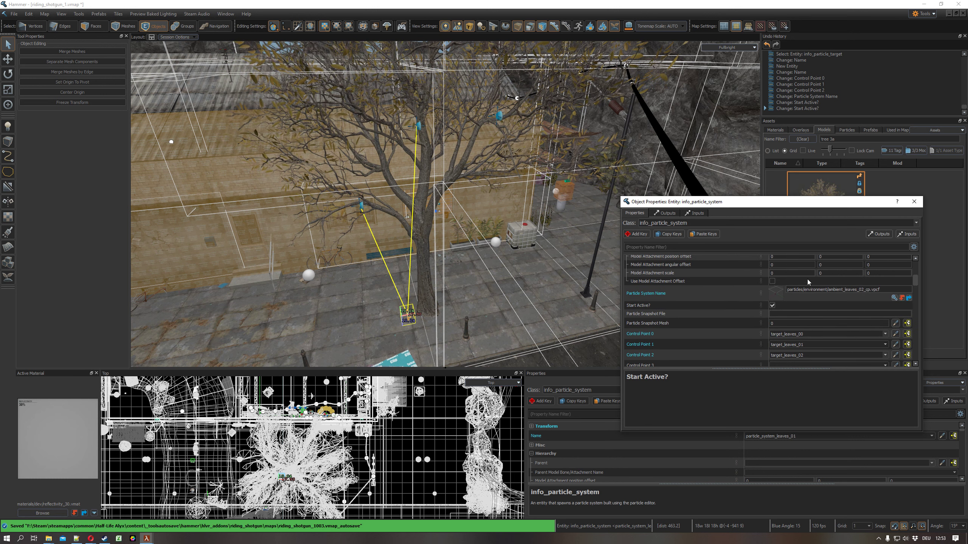
left_click(914, 201)
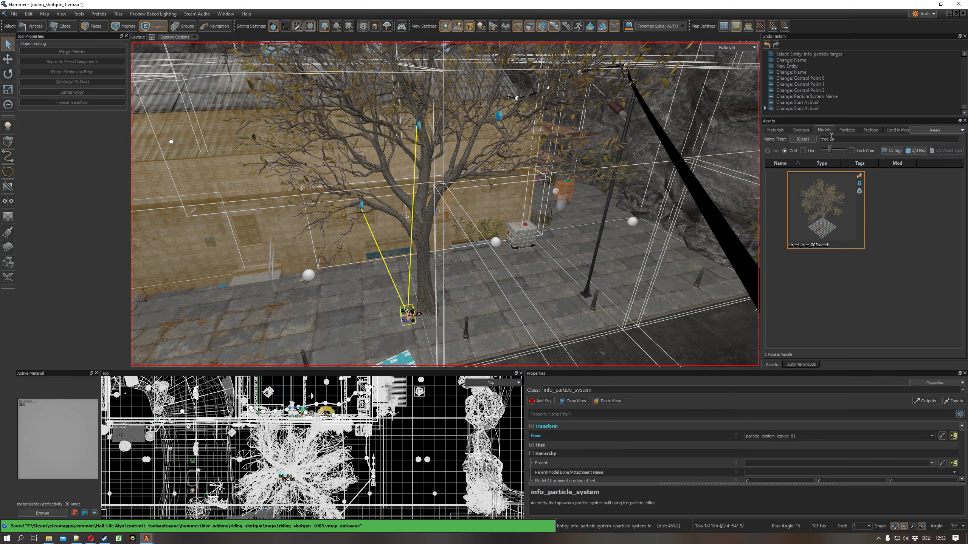
Filter the model assets by "leaves" and bring the street leaf props into view
right_click_drag(493, 216, 445, 204)
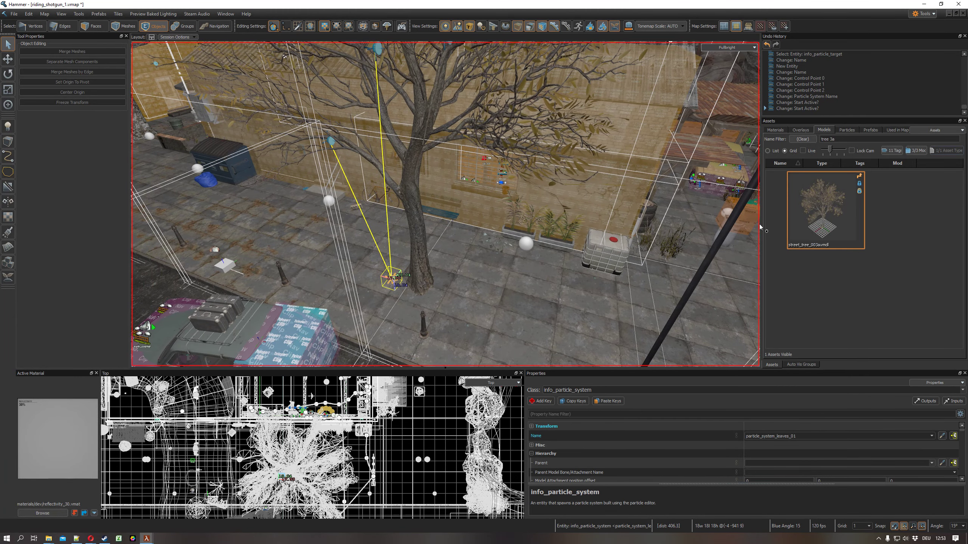
left_click(860, 138)
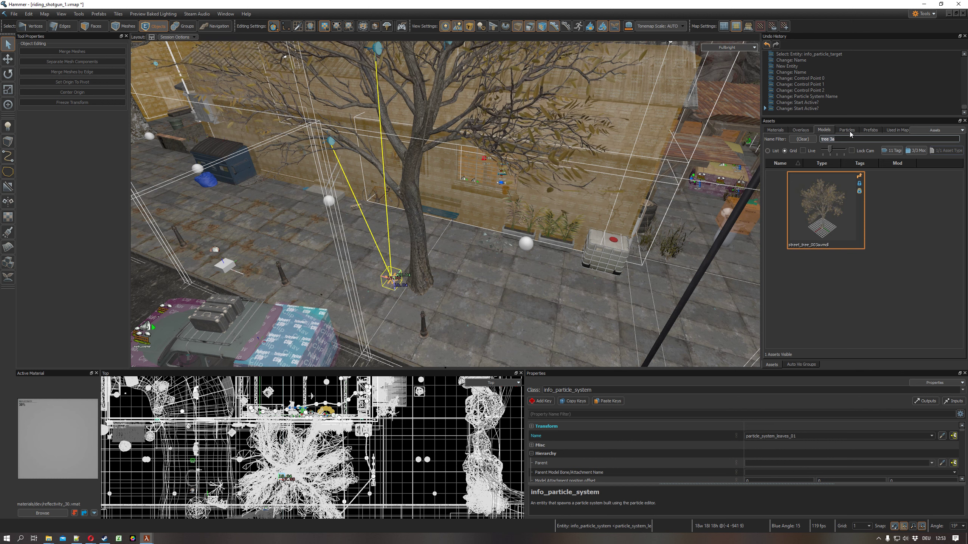
type("leaves")
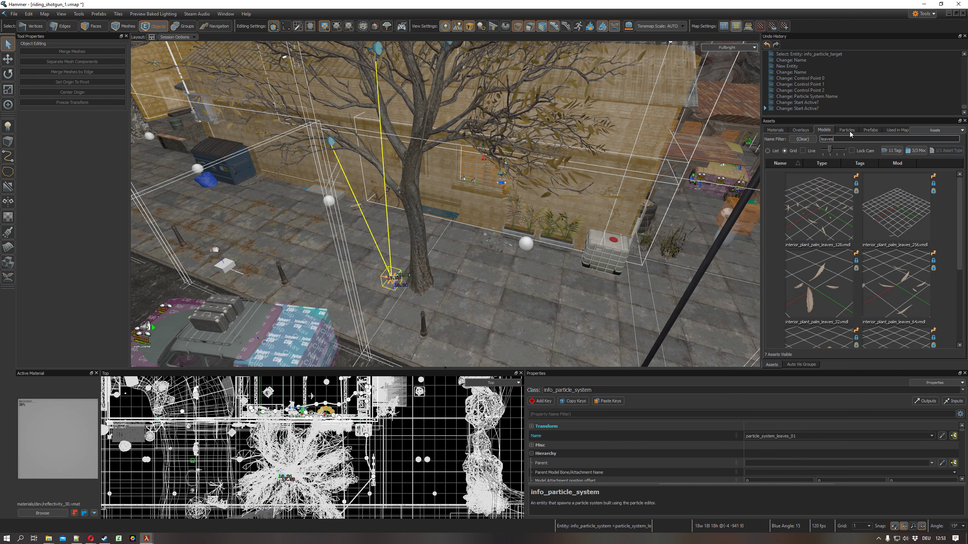
scroll(815, 248, "down", 3)
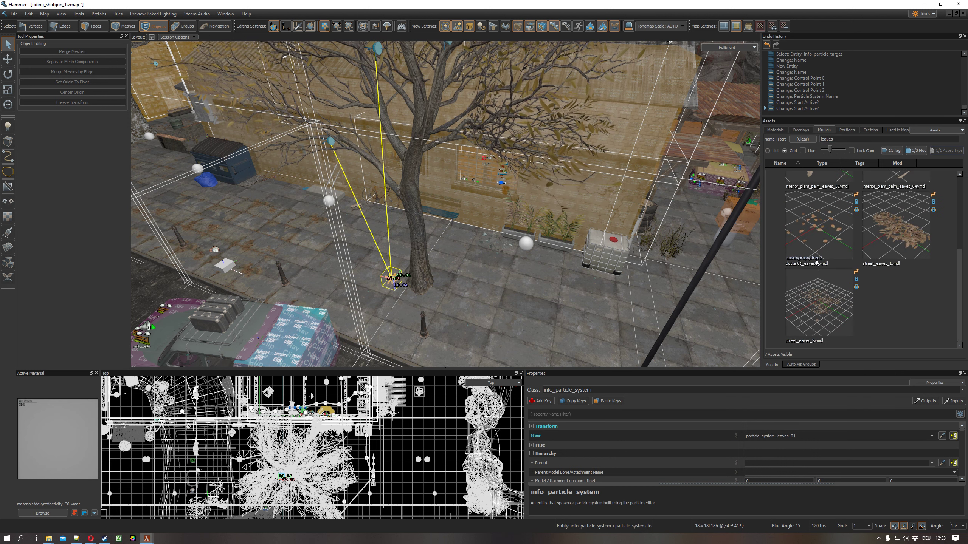
Try covering the pavement around the tree trunk with cloned clutter01_leaves01 props and delete copies again
mouse_move(817, 240)
left_mouse_down()
mouse_move(485, 280)
mouse_move(453, 298)
mouse_move(459, 308)
mouse_move(502, 281)
mouse_move(473, 282)
mouse_move(386, 234)
mouse_move(361, 273)
left_mouse_up()
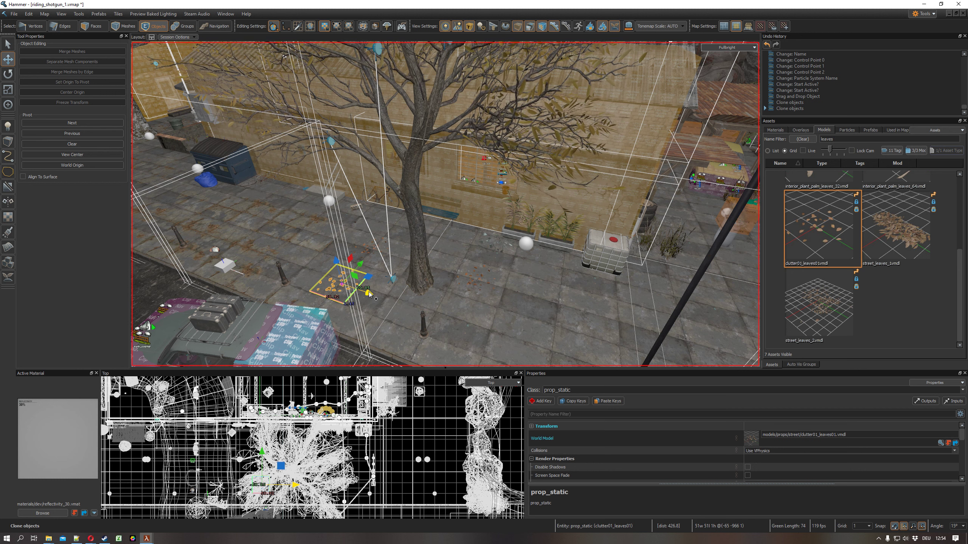
mouse_move(369, 294)
left_mouse_down("shift")
mouse_move(469, 308)
mouse_move(414, 291)
left_mouse_up("shift")
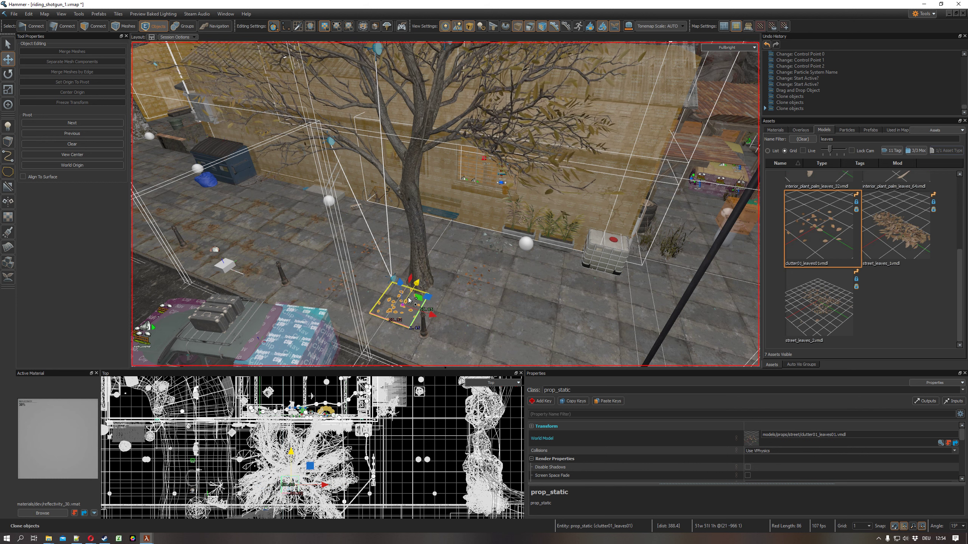
key("Delete")
left_click(327, 289)
key("Delete")
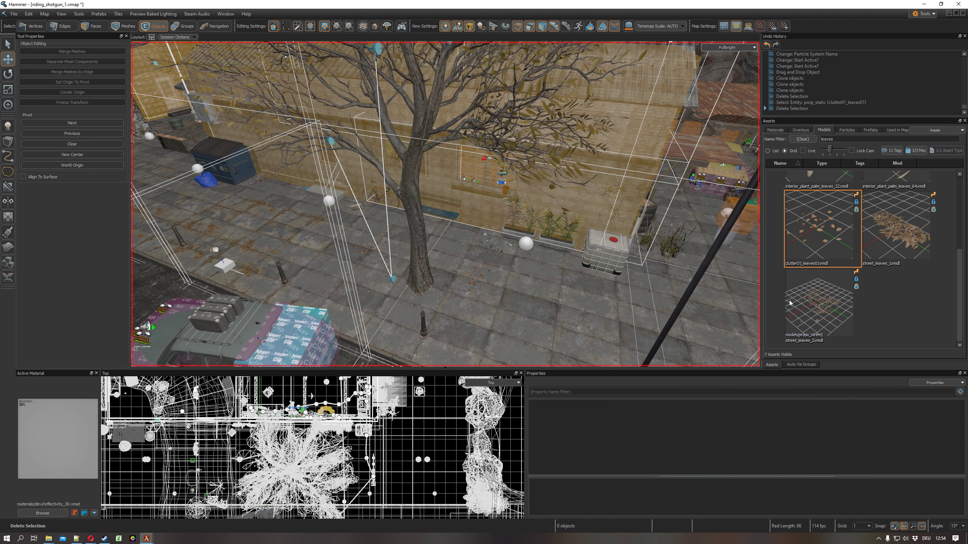
Place street_leaves_2 around the tree trunk's base, rotated -45° about the vertical axis, and delete the leftover clutter01_leaves01 prop
left_click_drag(818, 305, 500, 322)
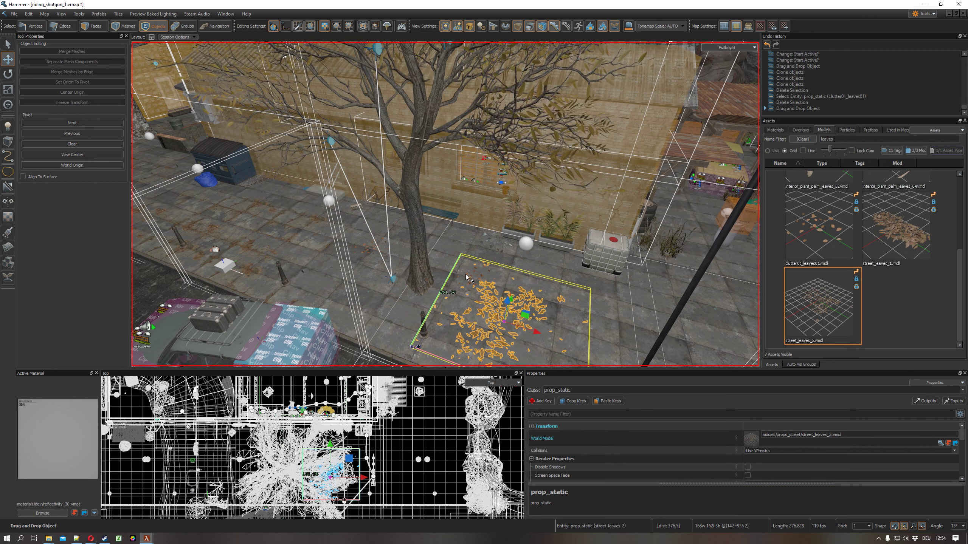
left_click(466, 274)
key("Delete")
left_click(487, 312)
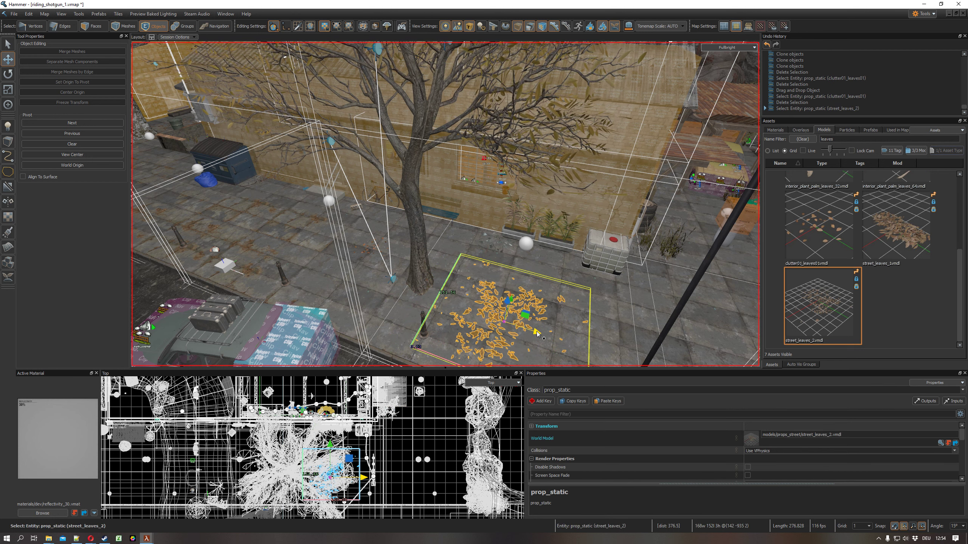
left_click_drag(518, 324, 368, 263)
key("r")
key("Escape")
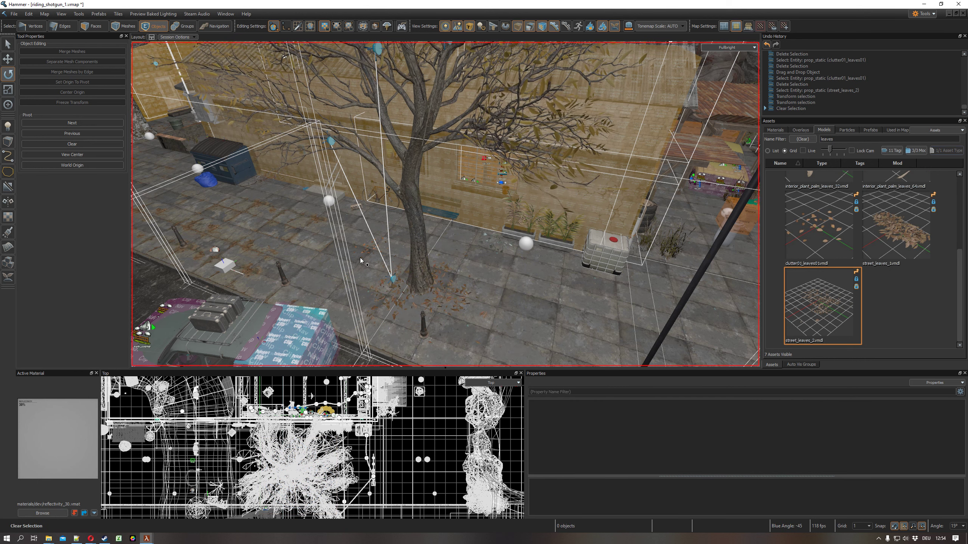
Hide the editor helpers in the 3D view and examine the tree and its ground leaves from both ends of the street
right_click_drag(309, 232, 446, 204)
right_click_drag(343, 260, 262, 209)
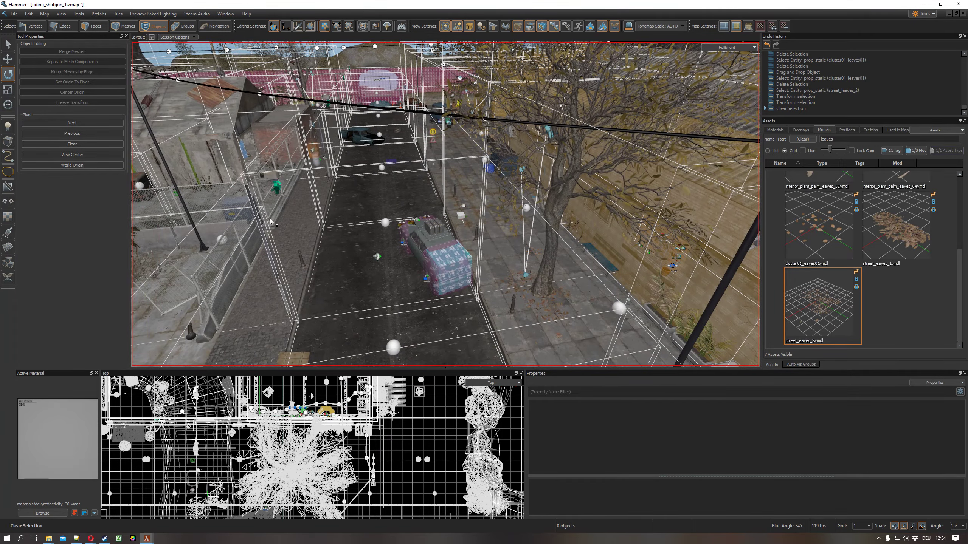
key("shift")
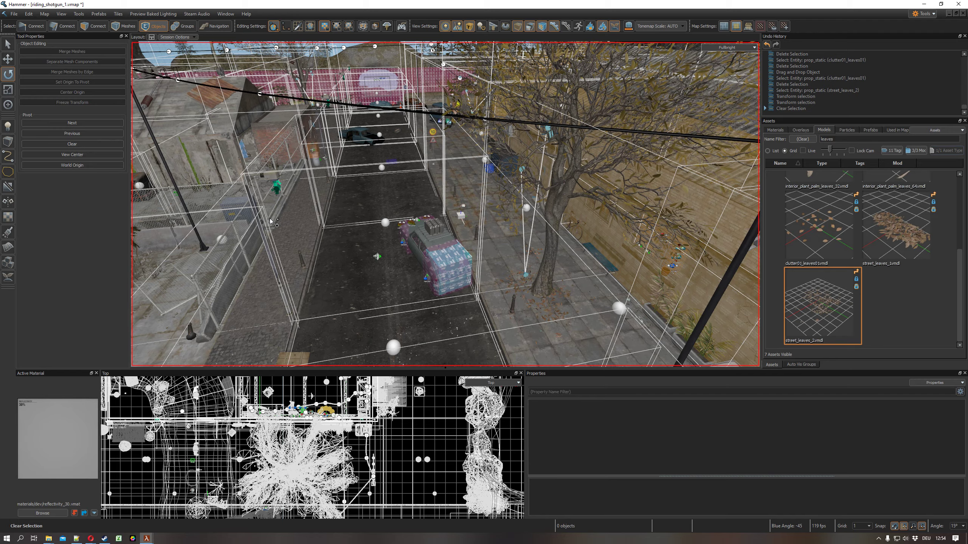
right_click_drag(270, 218, 305, 191)
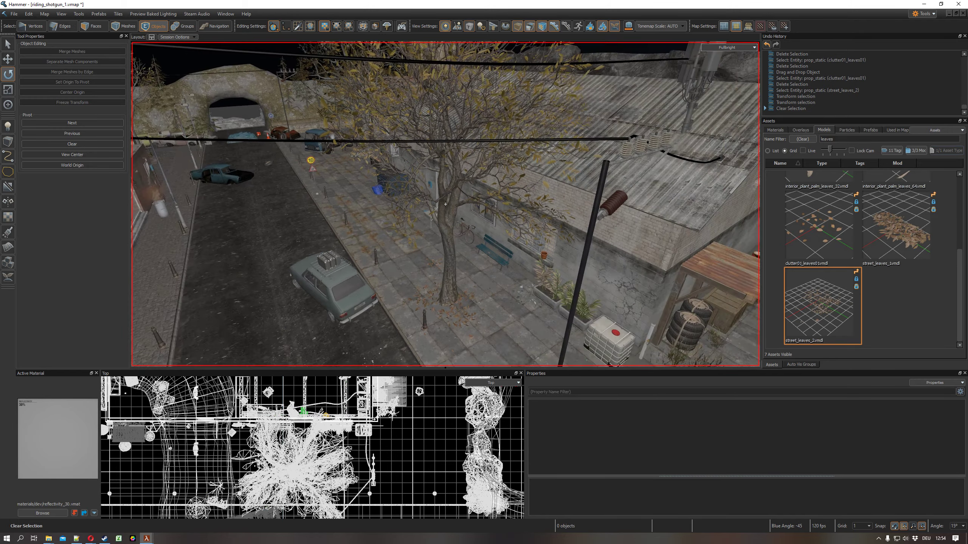
right_click_drag(445, 204, 445, 204)
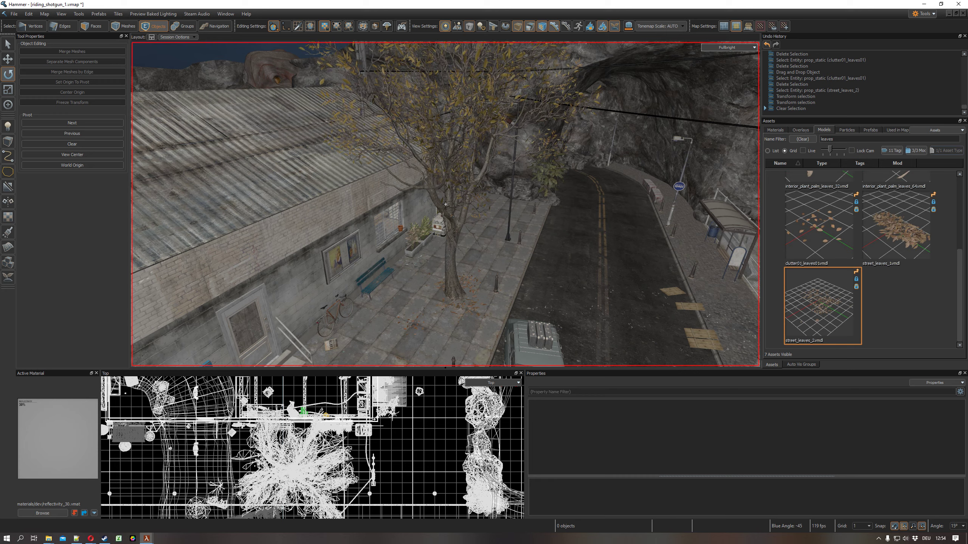
right_click_drag(445, 205, 445, 205)
key("w")
key("s")
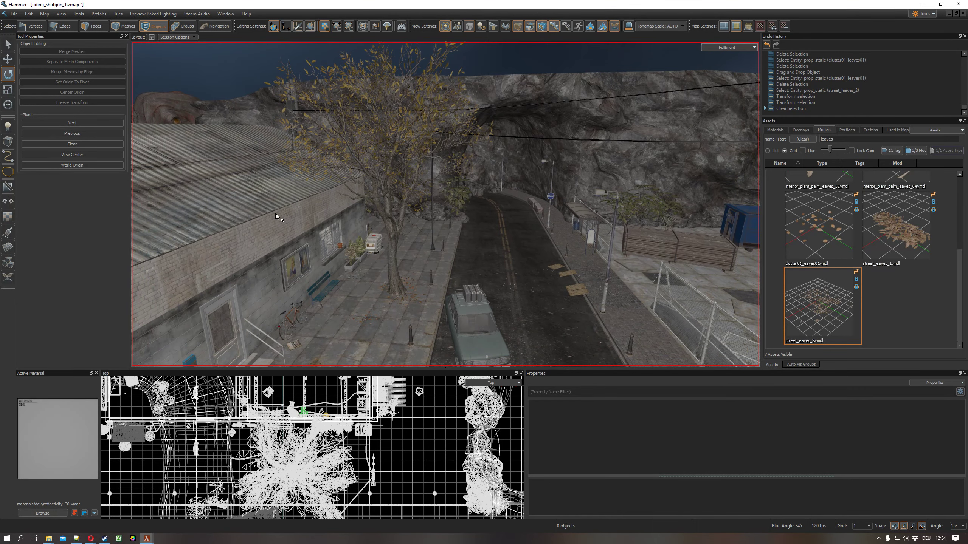
Switch the 3D view to All Lighting and inspect the tree and street under the map's lights
key("F5")
right_click_drag(276, 214, 446, 204)
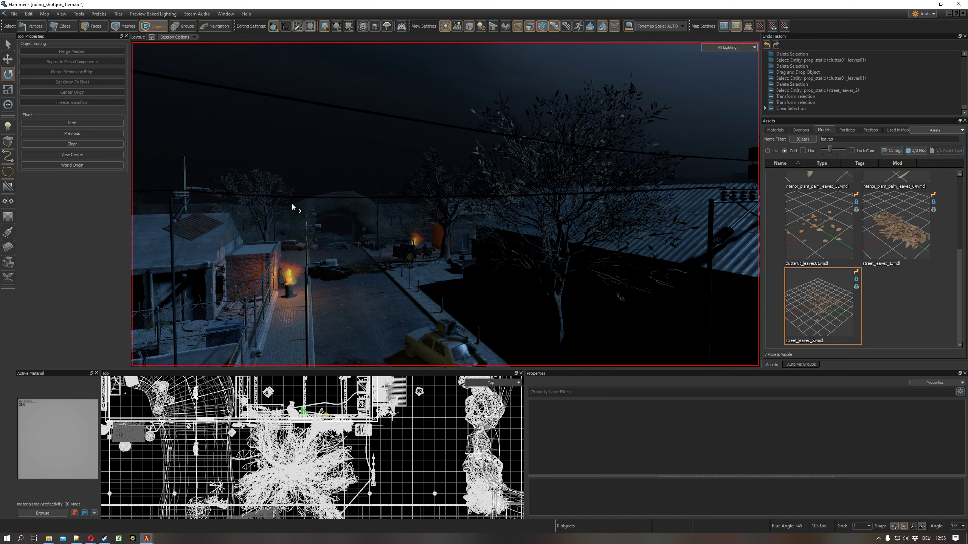
key("ctrl")
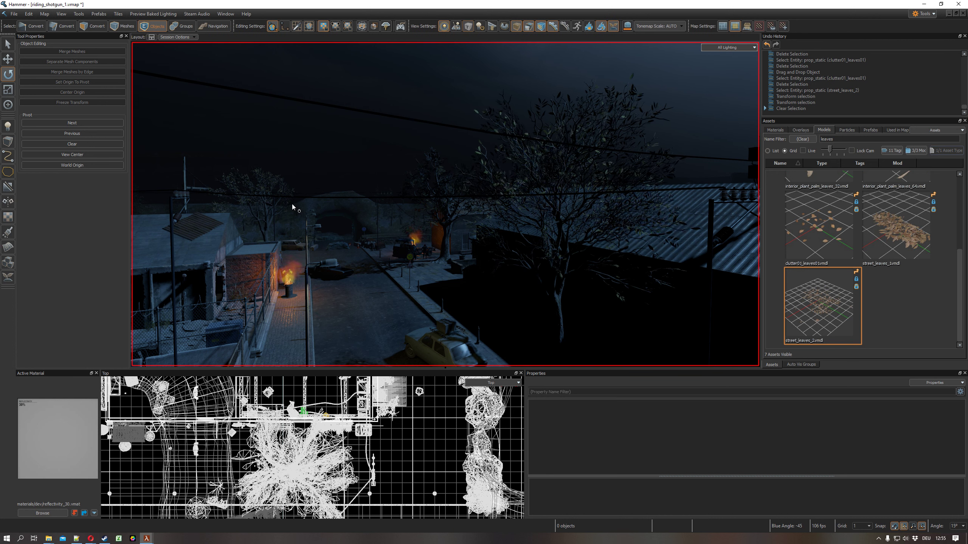